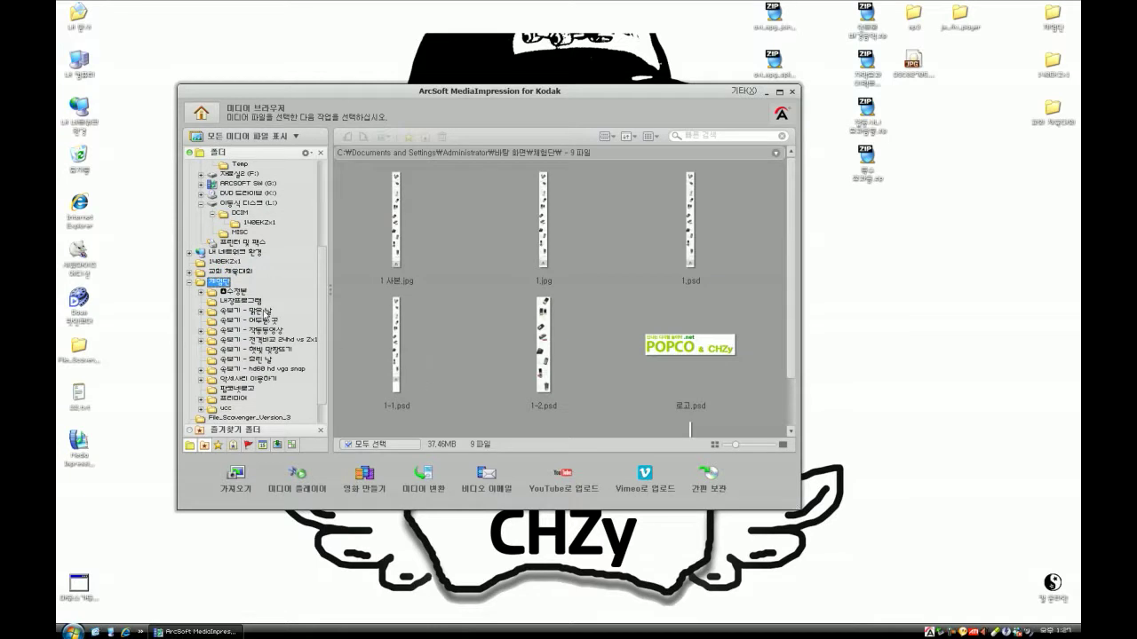
- Show the 숨보기 - 맑은 날 folder's clips and play 장천재 계곡.MOV in the Media Player, then close it
click(266, 311)
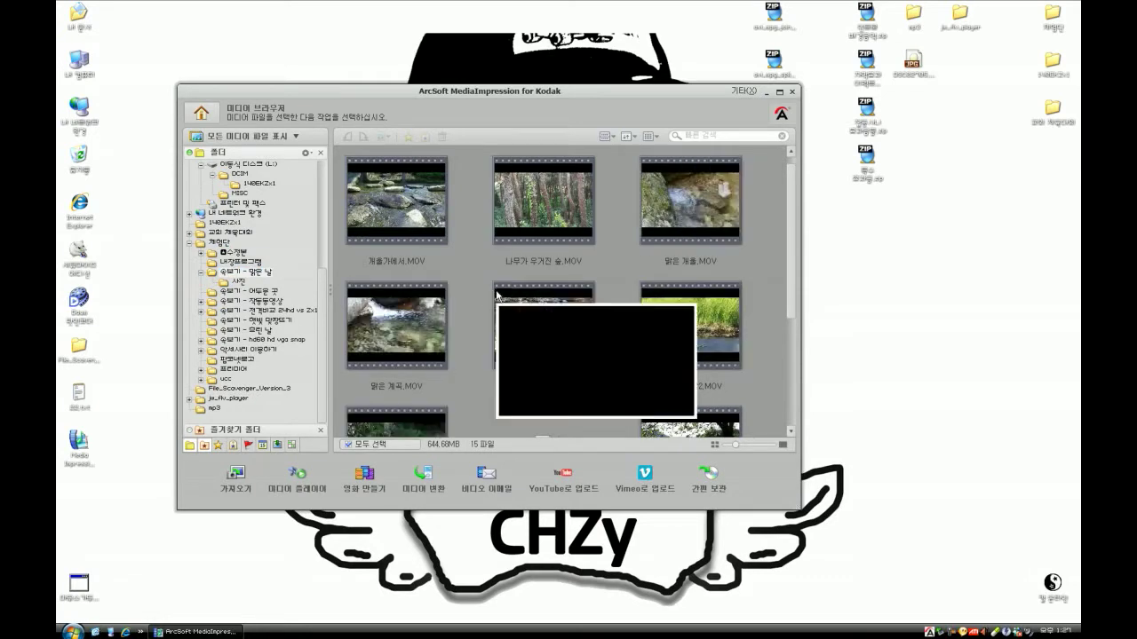
scroll(476, 286, down, 3)
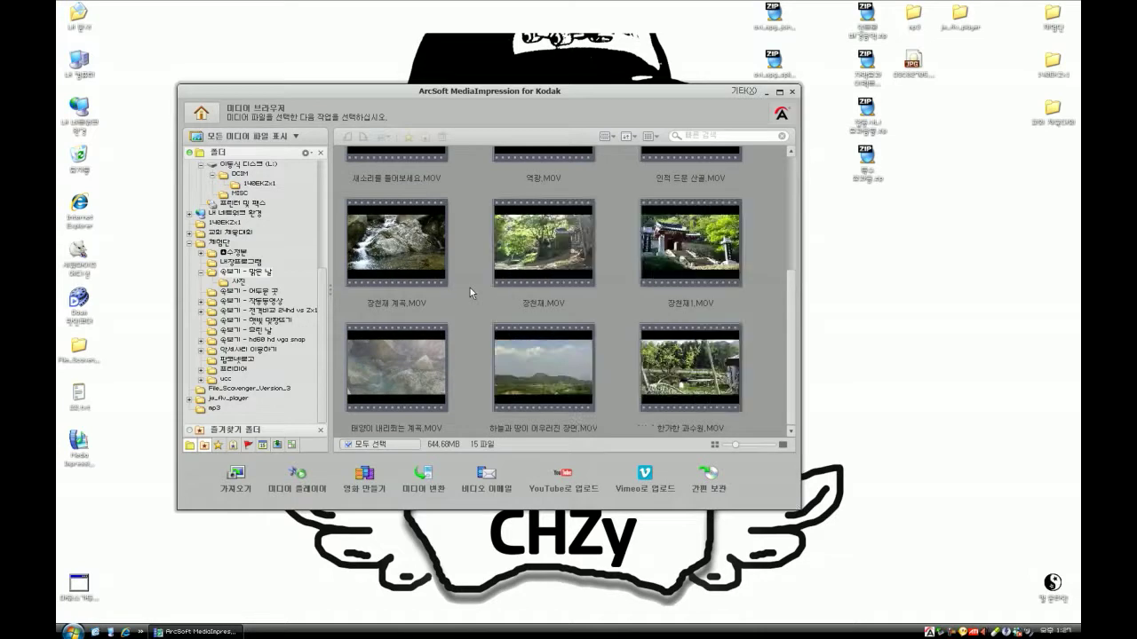
double_click(435, 269)
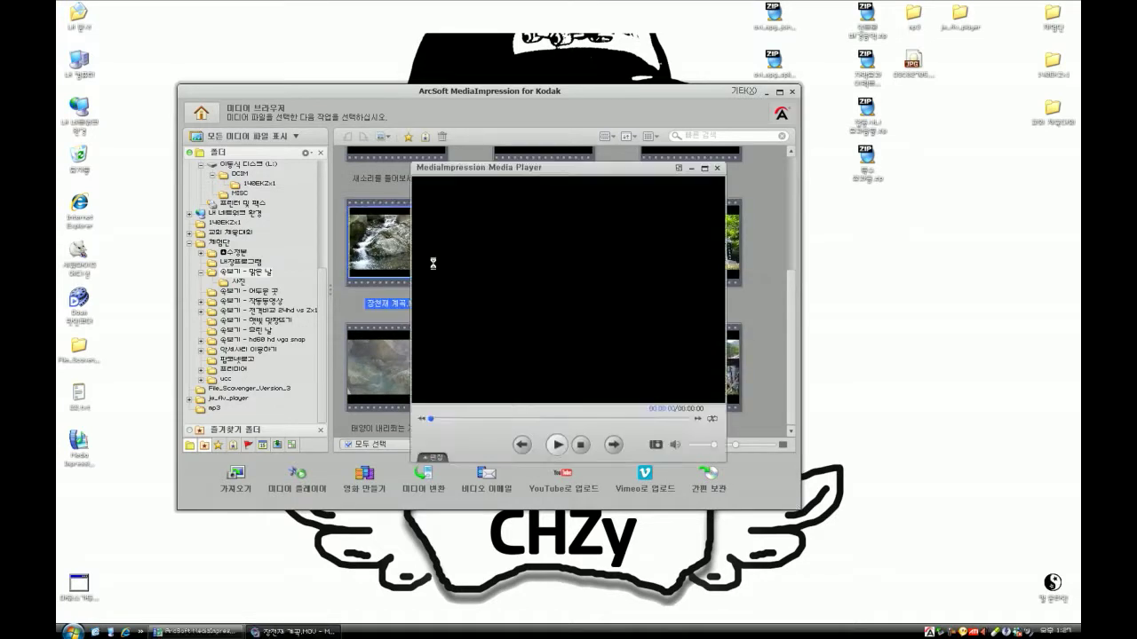
click(950, 63)
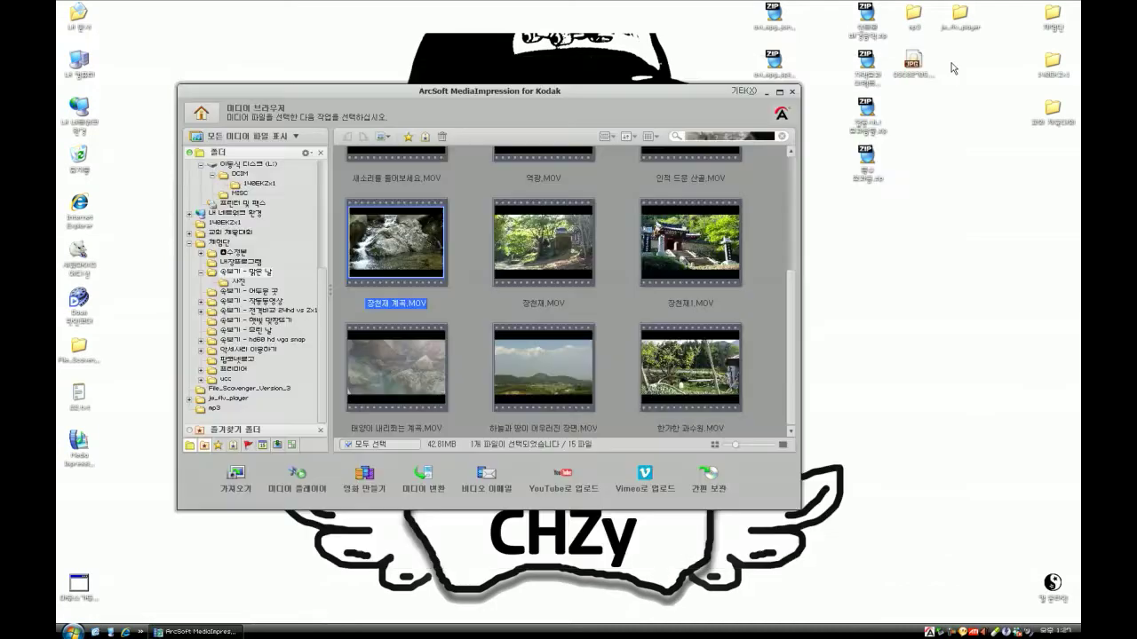
click(362, 482)
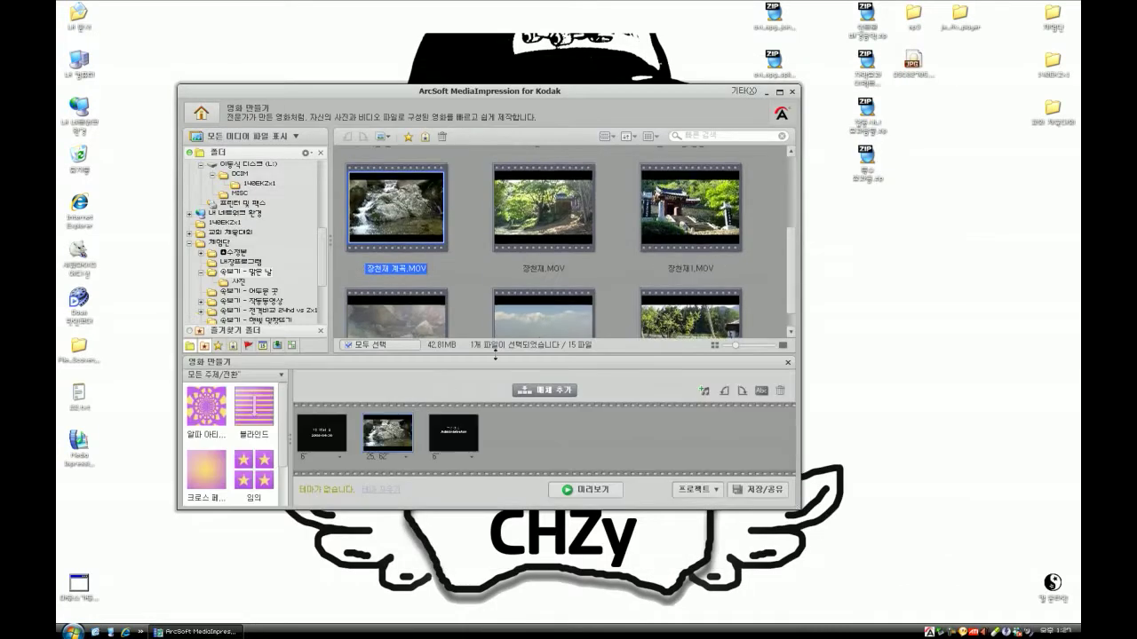
double_click(544, 89)
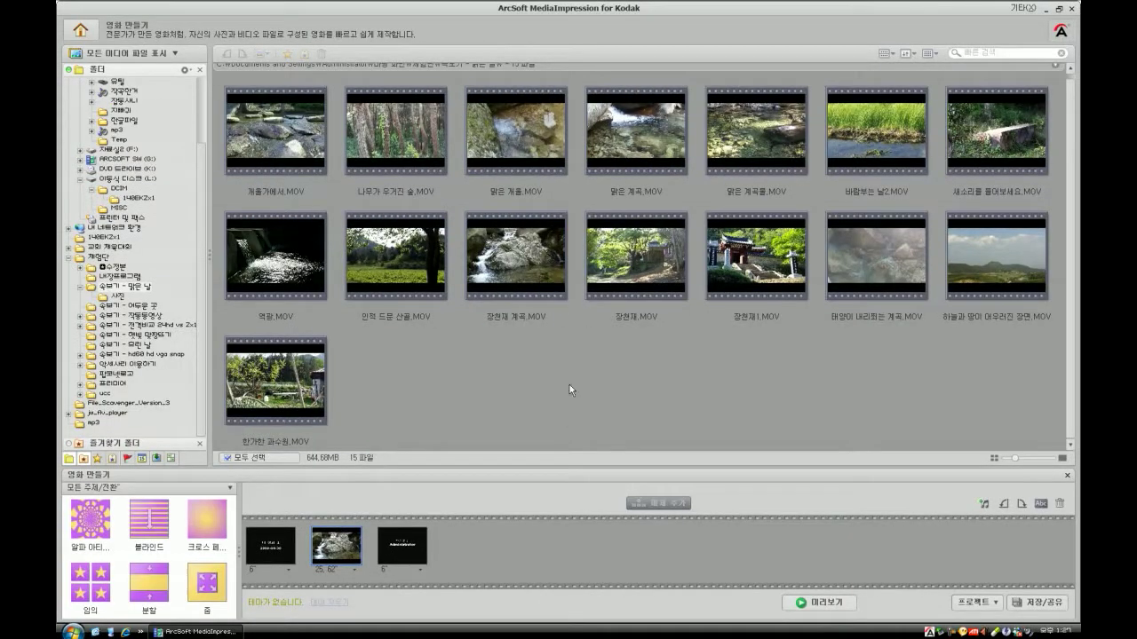
click(964, 133)
click(781, 271)
drag(781, 270, 369, 553)
- Check the opening title's duration, then add the 하늘과 땅 clip and 맑은 계곡.MOV before the ending
click(282, 555)
click(286, 571)
click(282, 586)
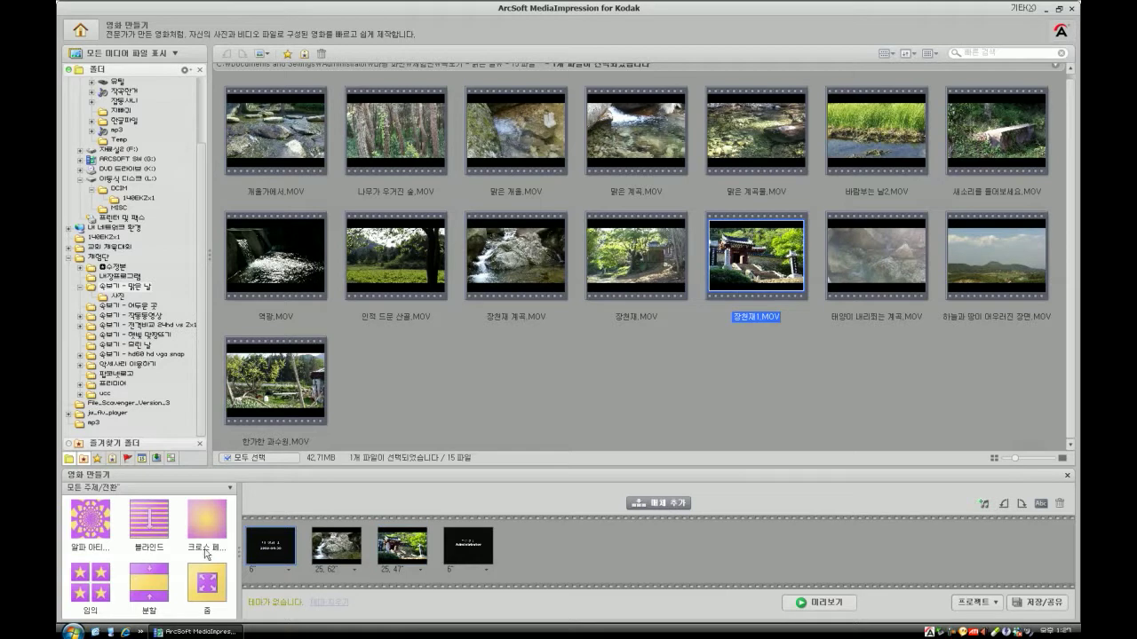
click(792, 360)
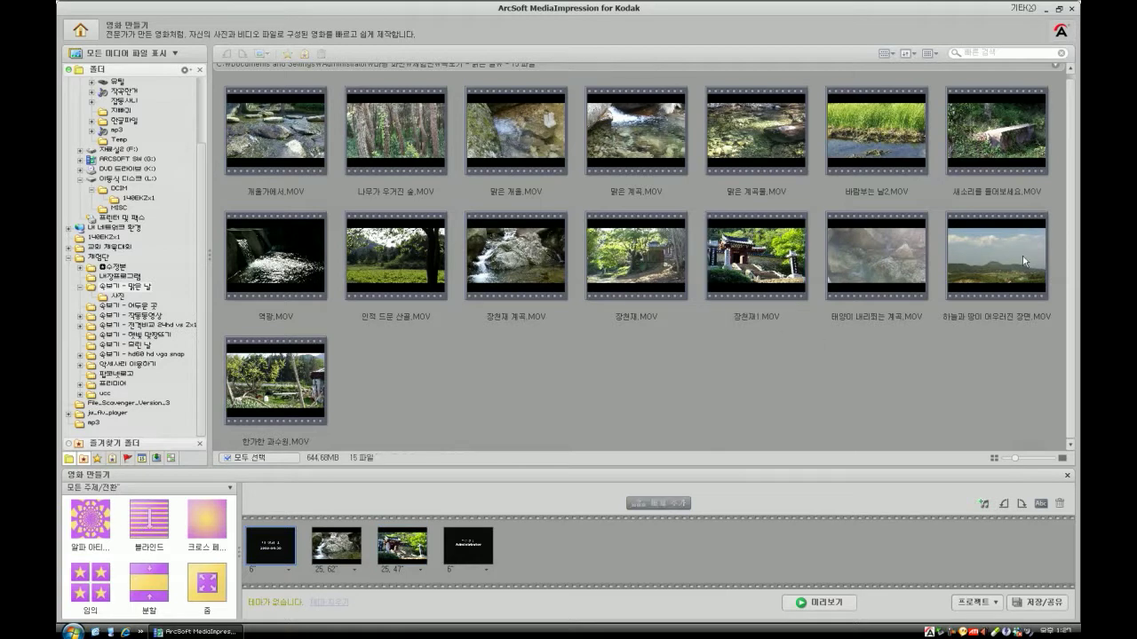
click(1022, 256)
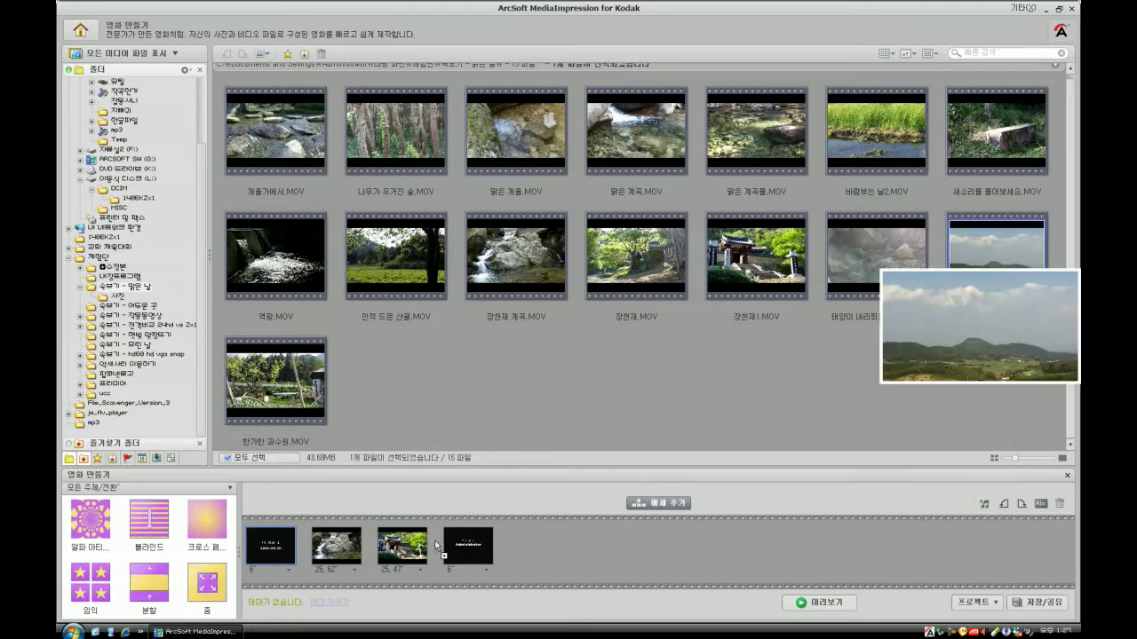
drag(413, 259, 499, 547)
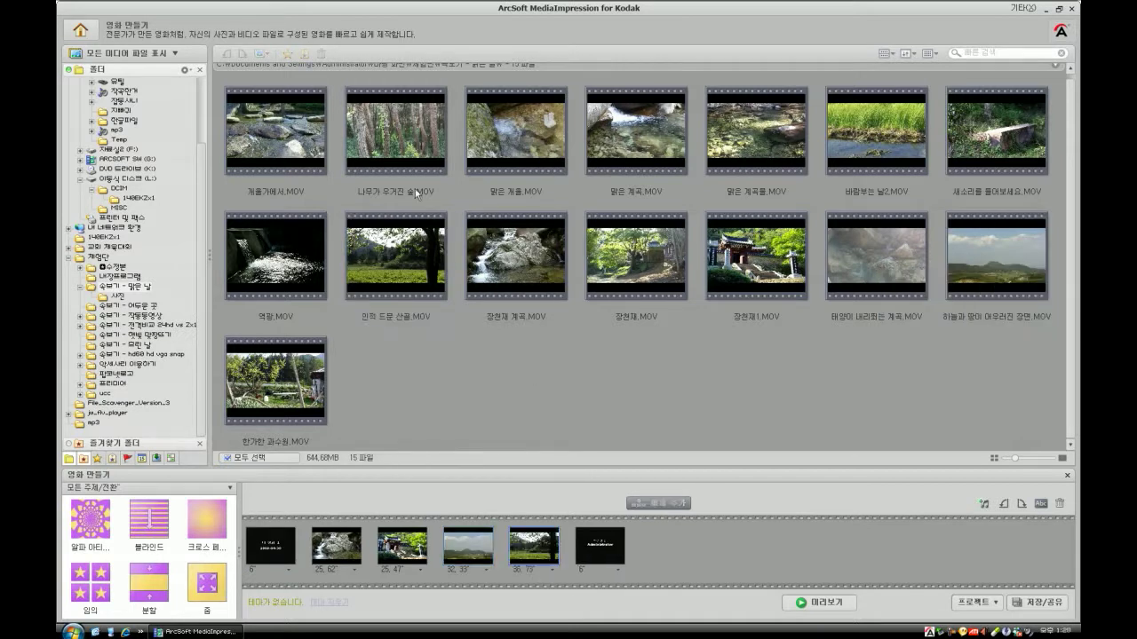
drag(654, 133, 564, 547)
- Preview the opening title clip and close the preview
click(282, 552)
double_click(282, 553)
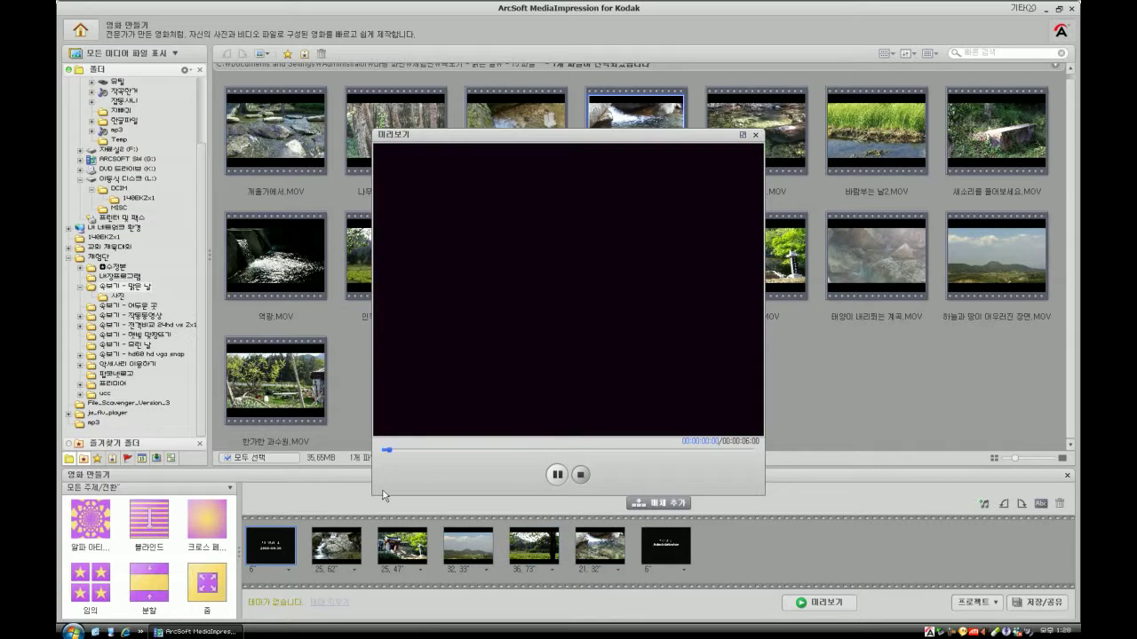
click(582, 476)
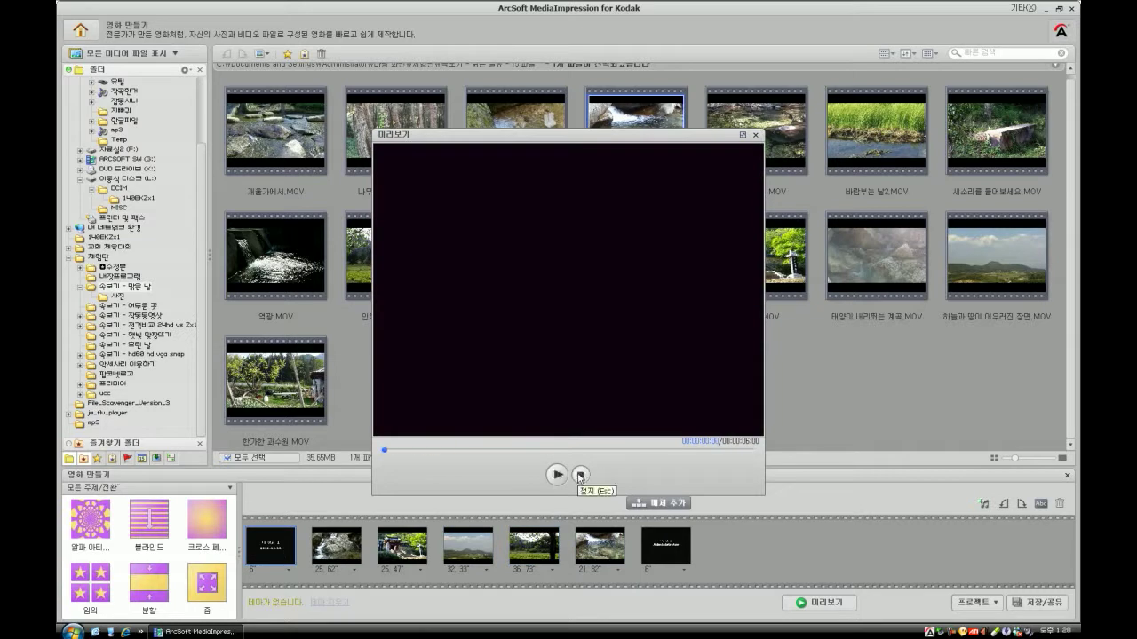
click(755, 135)
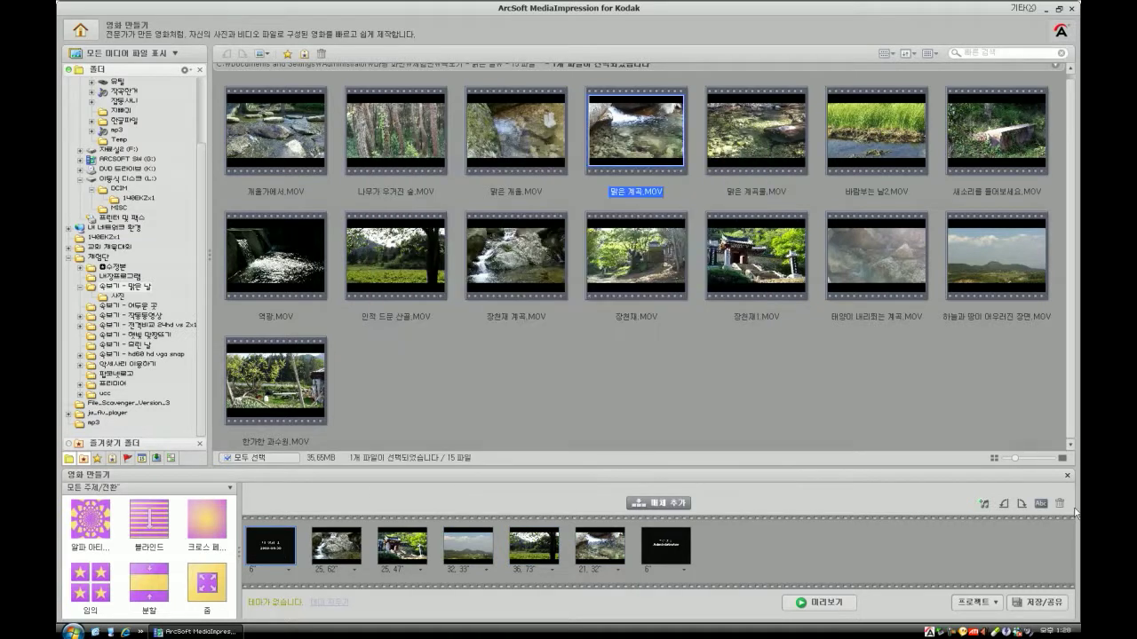
- Change the movie title to 시험영상 and replace the credit name
click(1041, 504)
drag(522, 263, 439, 271)
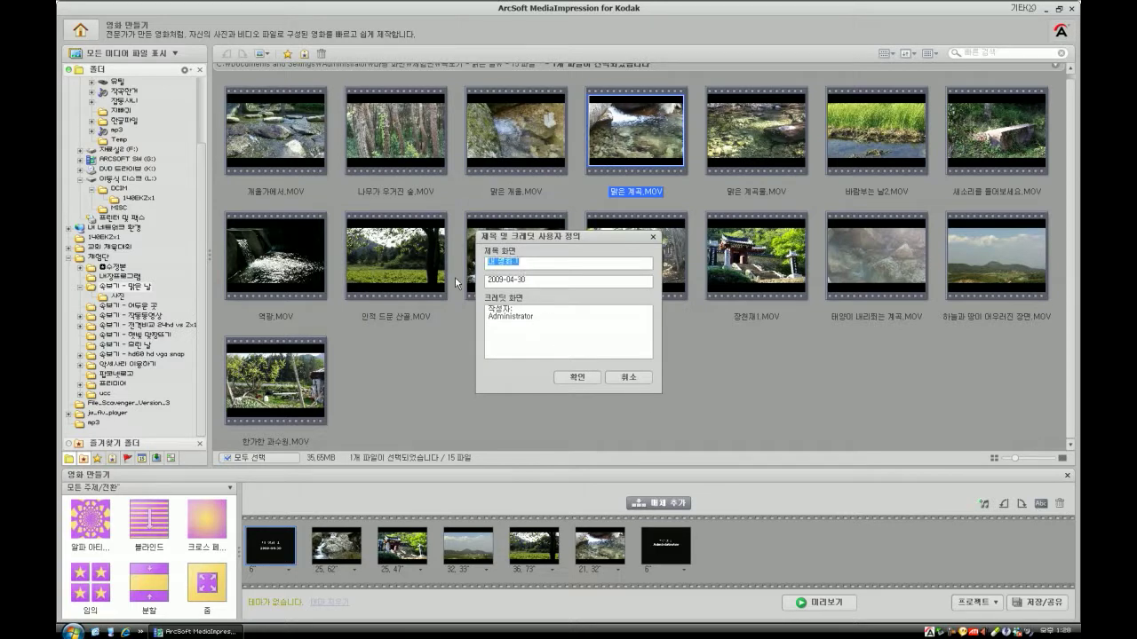
text(ㅂ)
text(험영상)
drag(547, 324, 488, 317)
text(차지)
click(585, 376)
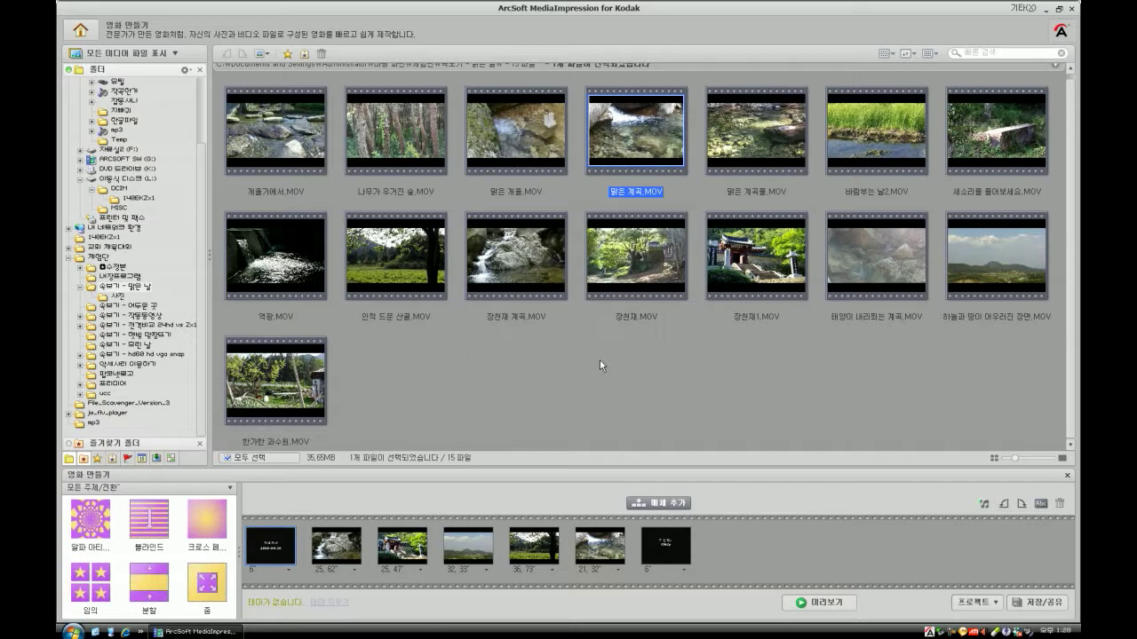
- Edit the closing credits to show the creator's name on a single line joined with '=>'
double_click(665, 546)
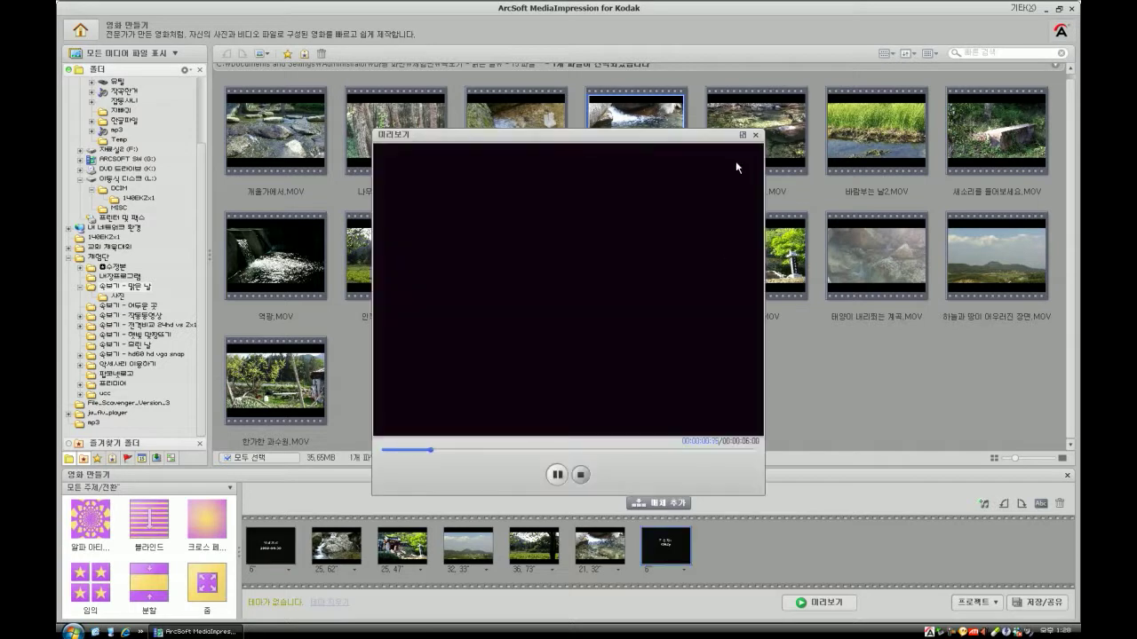
click(756, 135)
click(1040, 503)
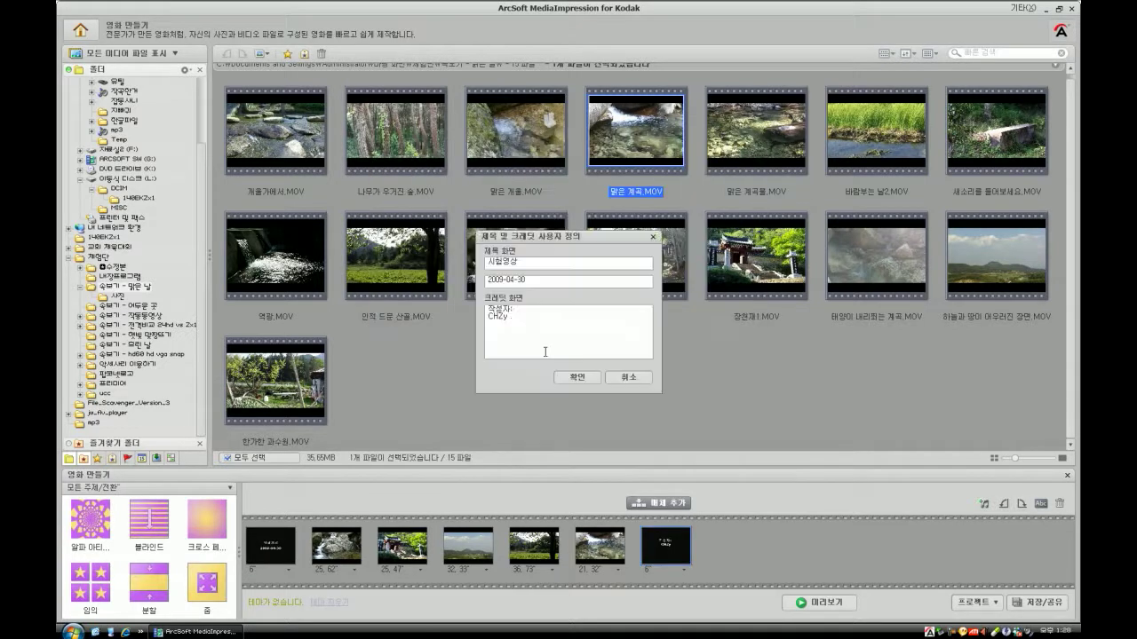
double_click(513, 310)
key(BackSpace)
text(허)
text(ㅇㅇ)
text(이)
key(BackSpace)
text(=>)
key(Delete)
click(578, 377)
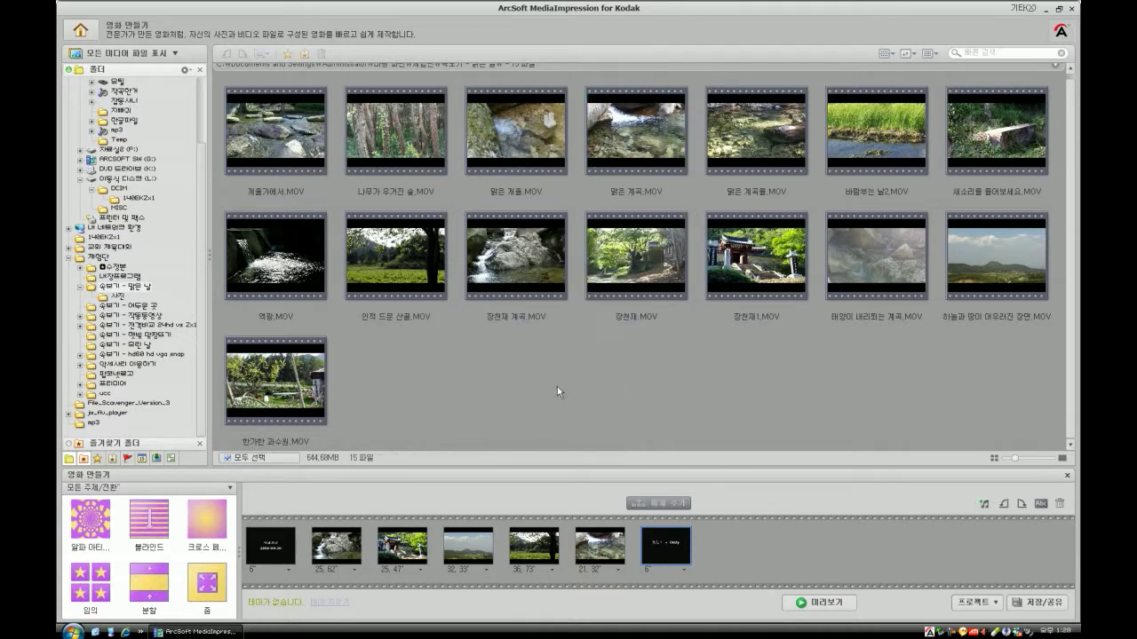
click(325, 549)
- Apply 블라인드, then replace it with the 크로스 페이드 transition from the 전환 category, and open the preview settings
click(161, 524)
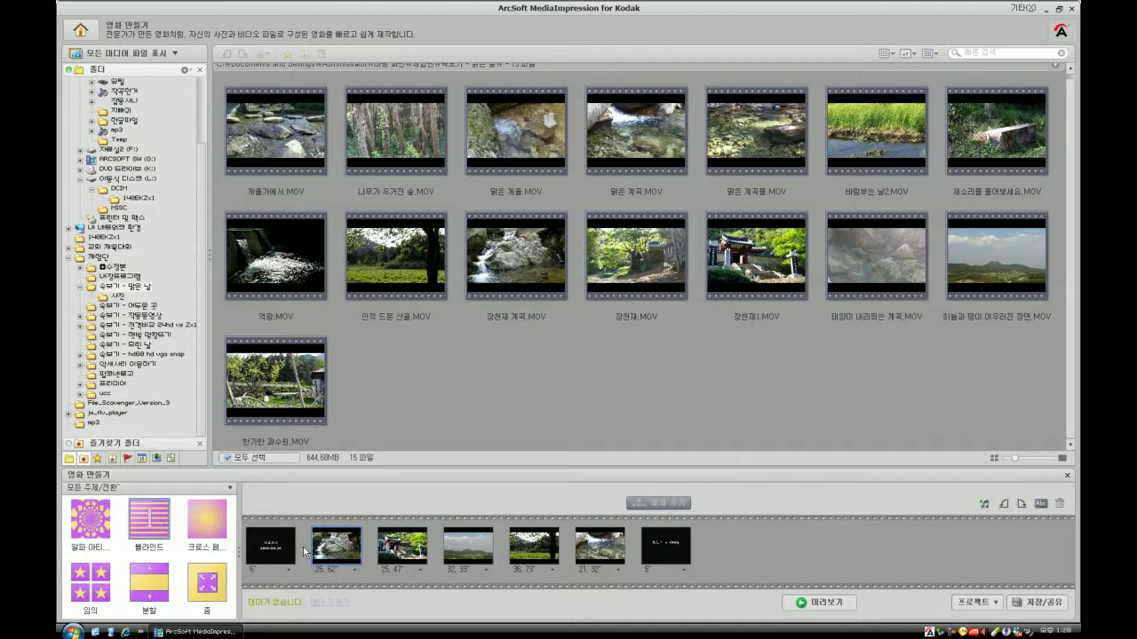
double_click(161, 531)
click(228, 487)
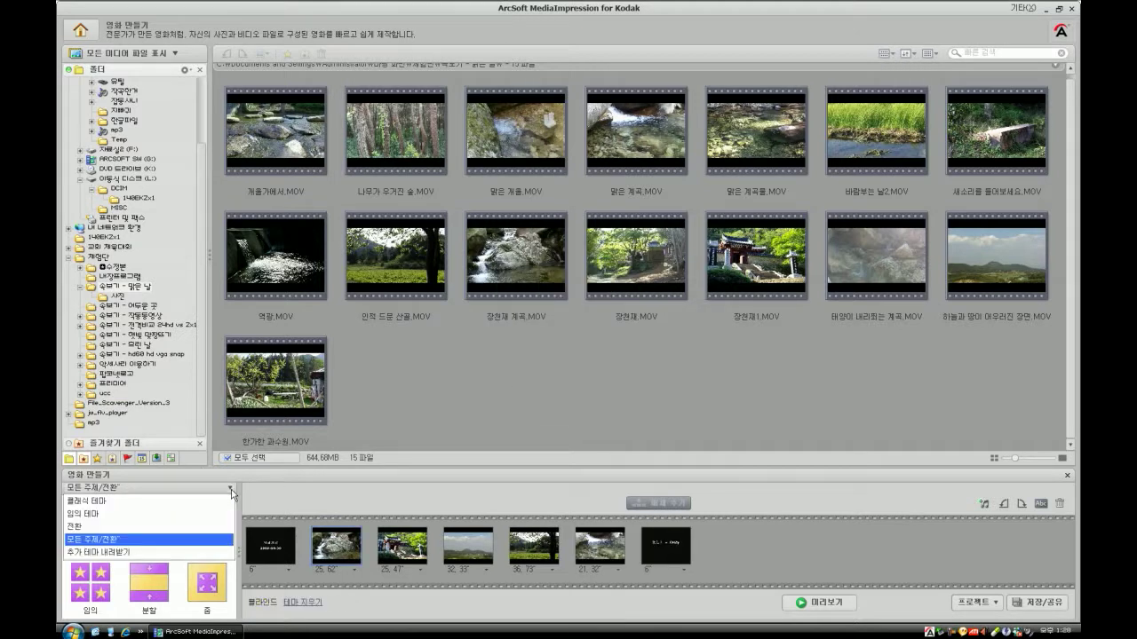
click(214, 526)
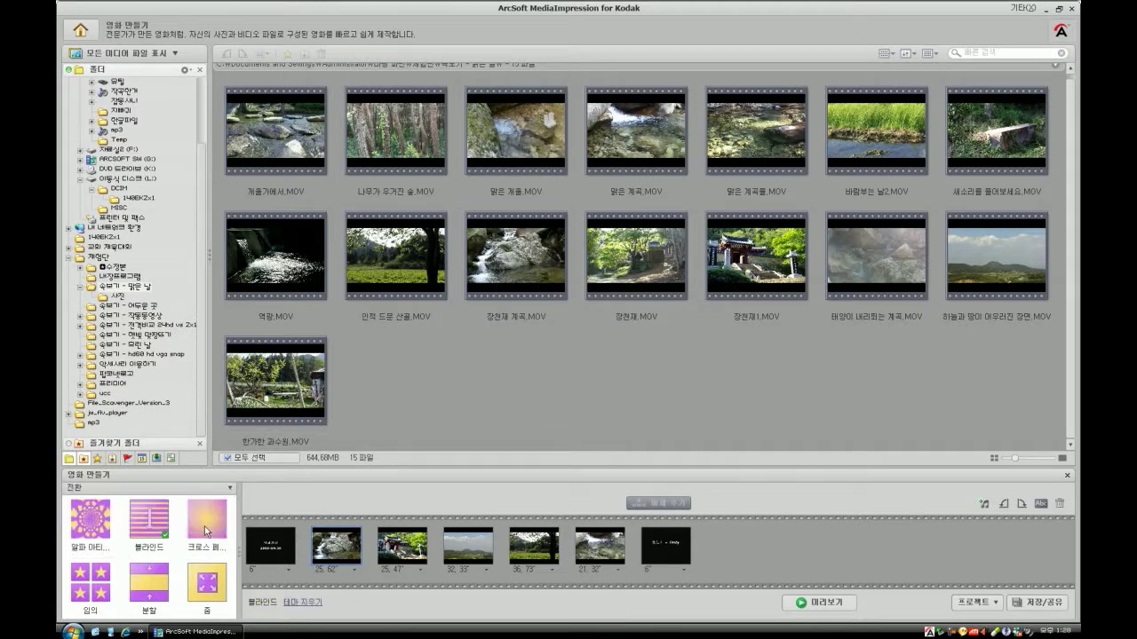
click(203, 529)
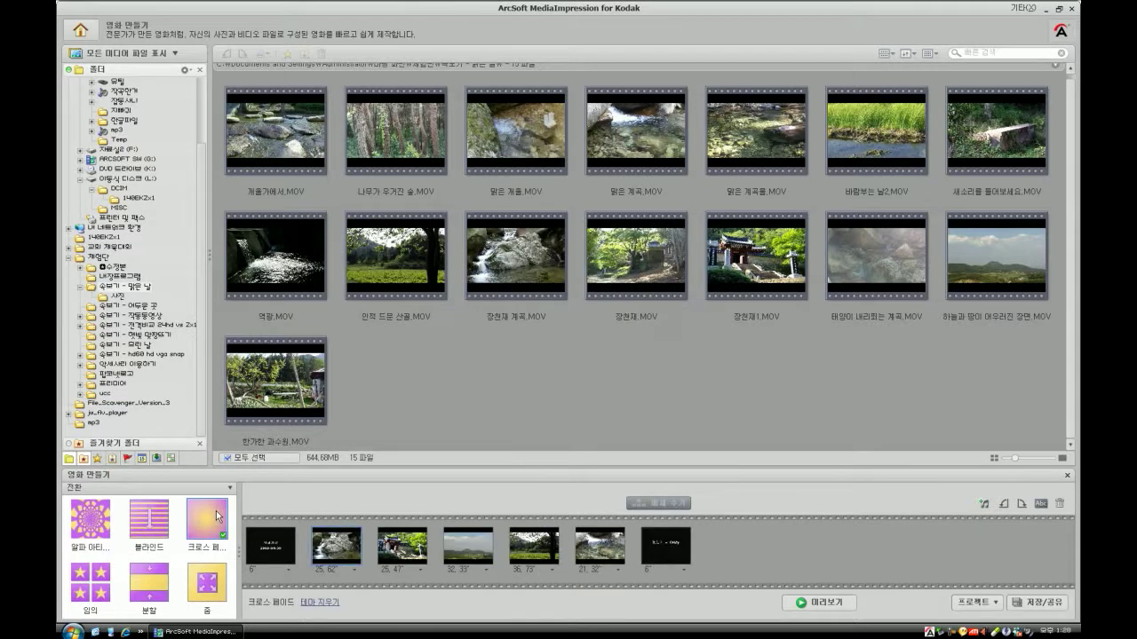
click(817, 603)
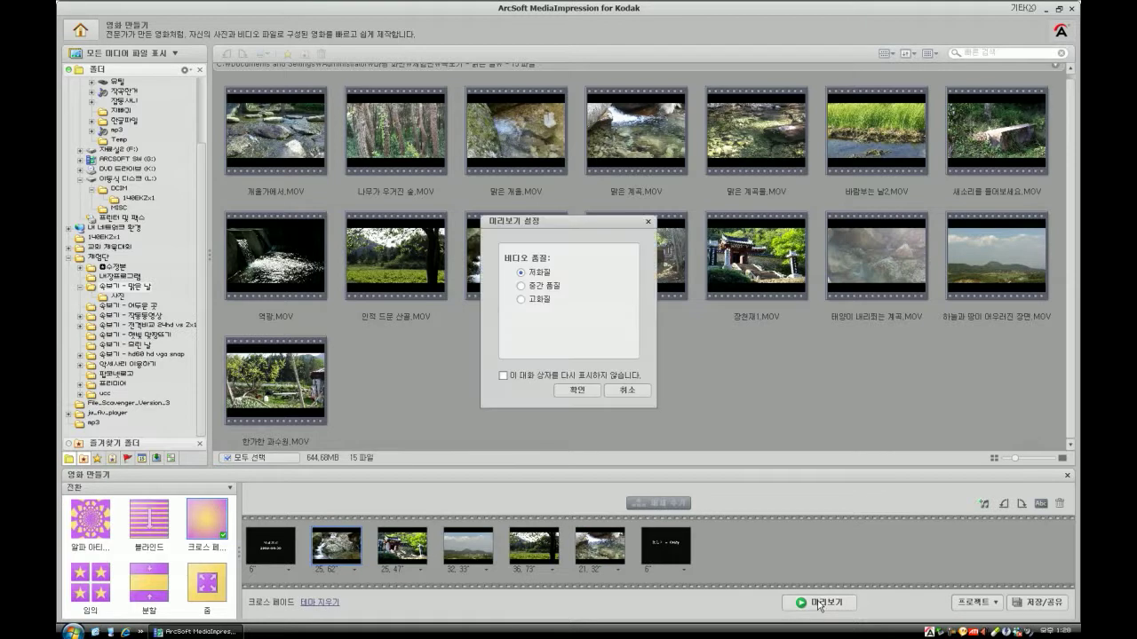
- Play the whole movie preview at 저화질 quality, stop it, and close the preview window
click(581, 392)
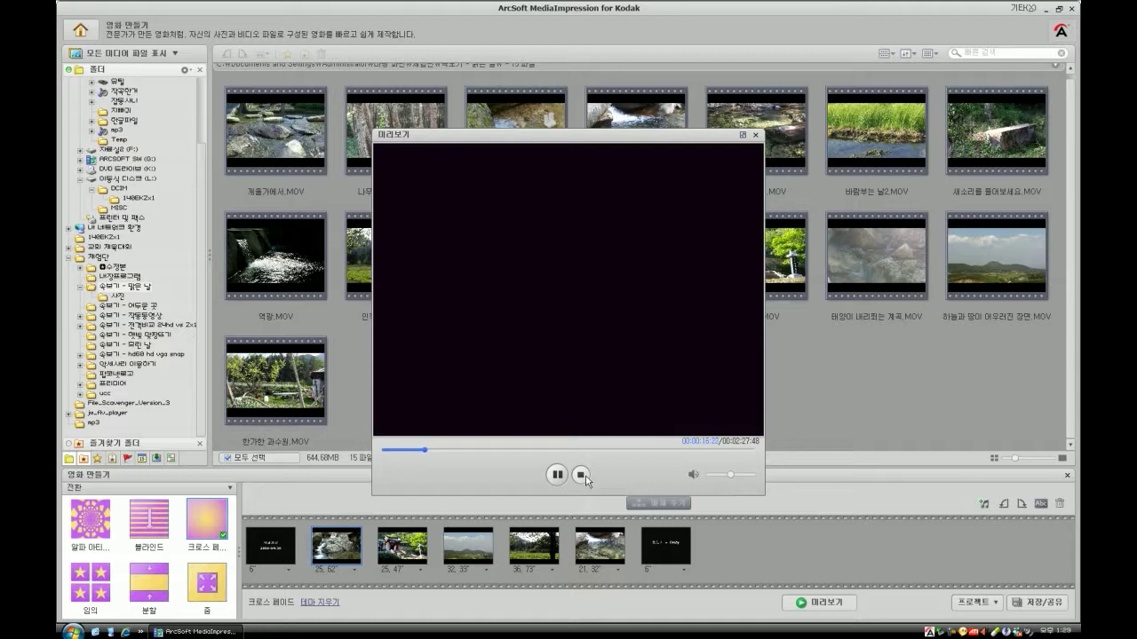
click(583, 477)
click(755, 135)
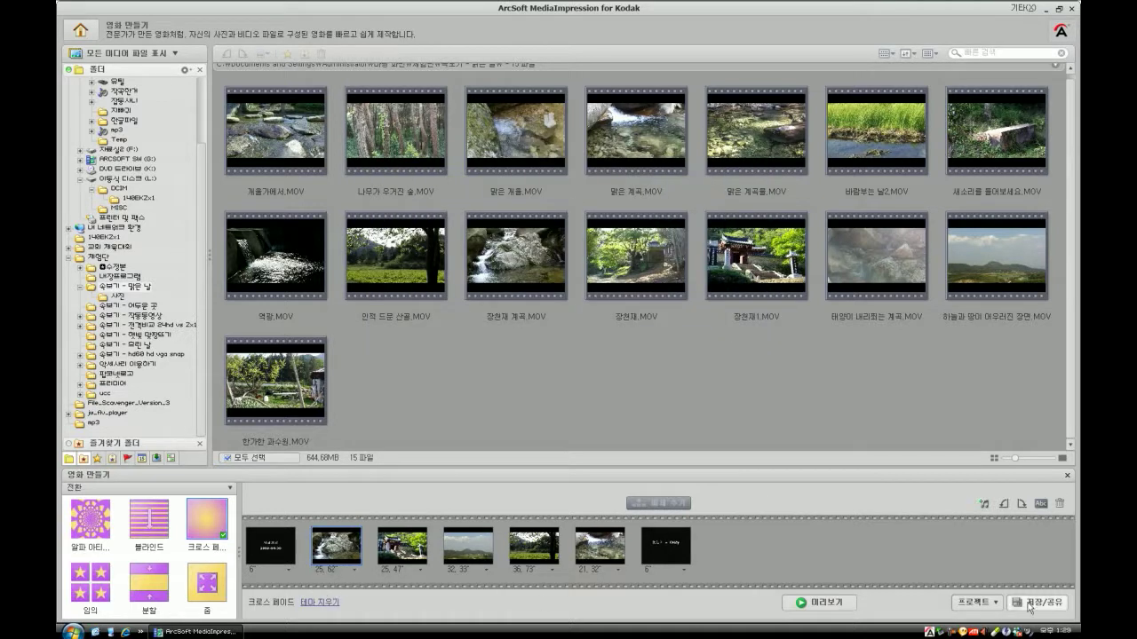
- Open and cancel the title and credits settings, dismissing the news notification
click(1041, 505)
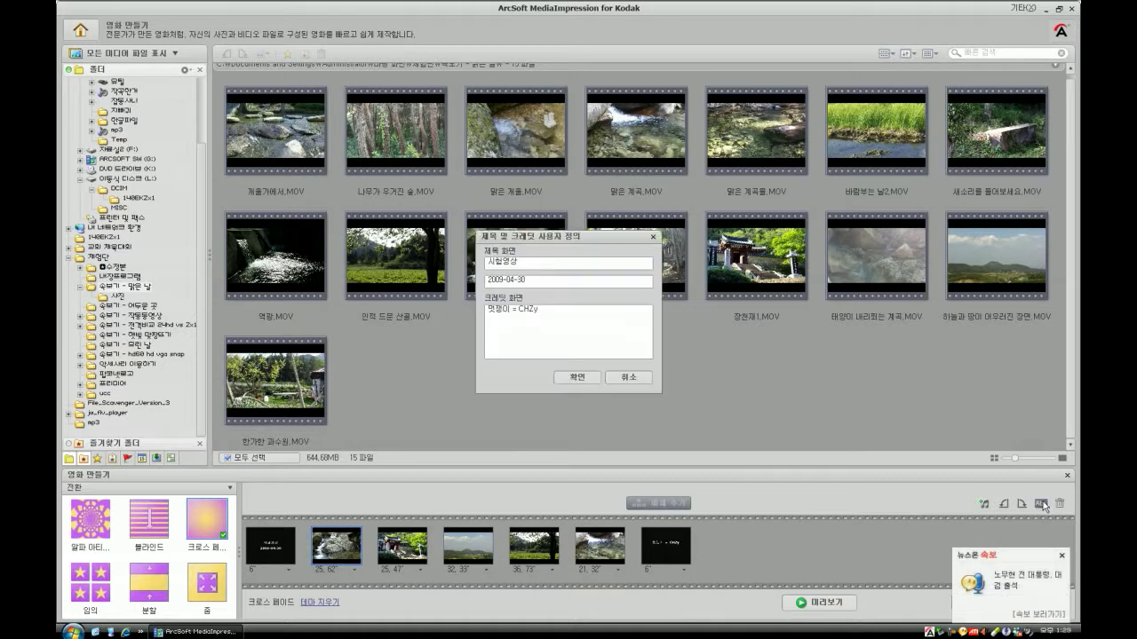
click(1062, 556)
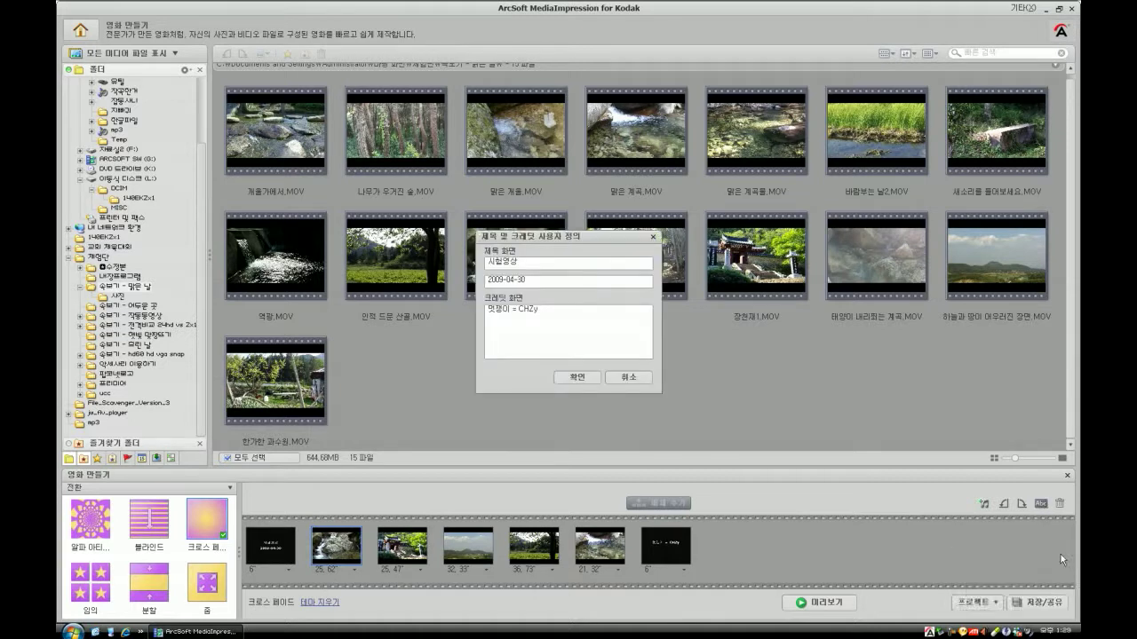
click(628, 377)
- Add 06. Ne-Yo - Mad.mp3 from the mp3 folder as background music, after listening to it
click(985, 505)
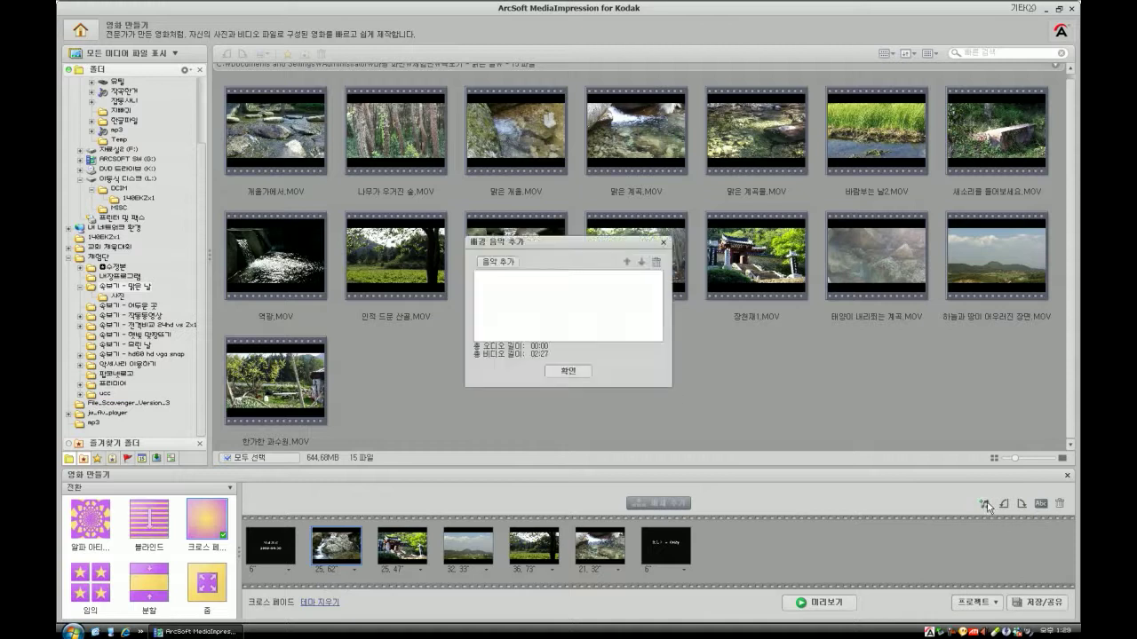
click(505, 262)
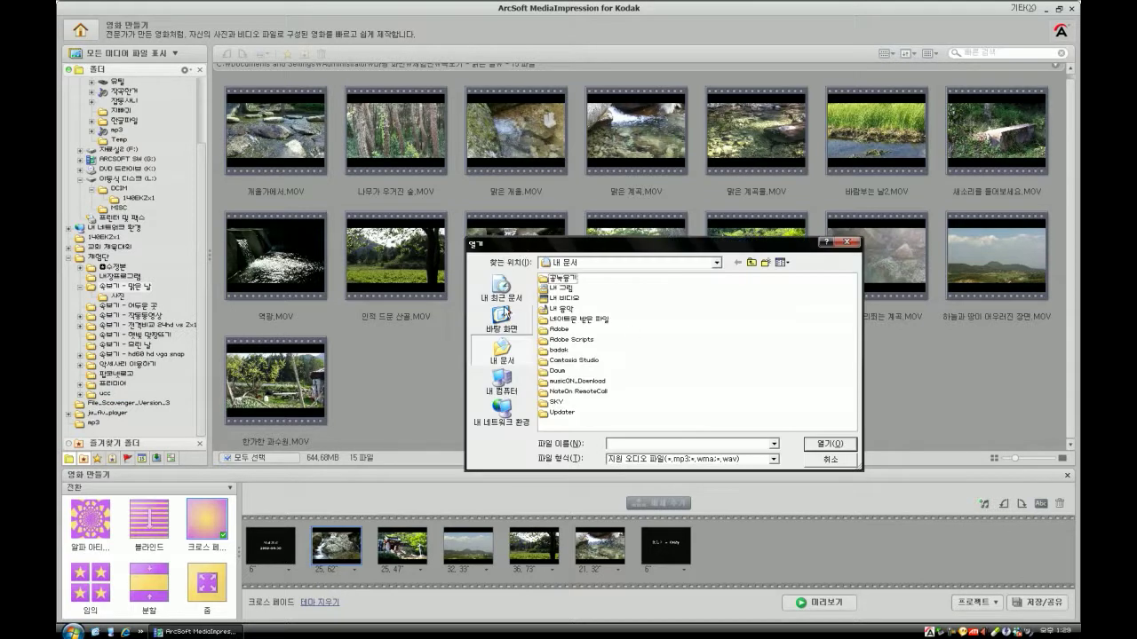
double_click(555, 359)
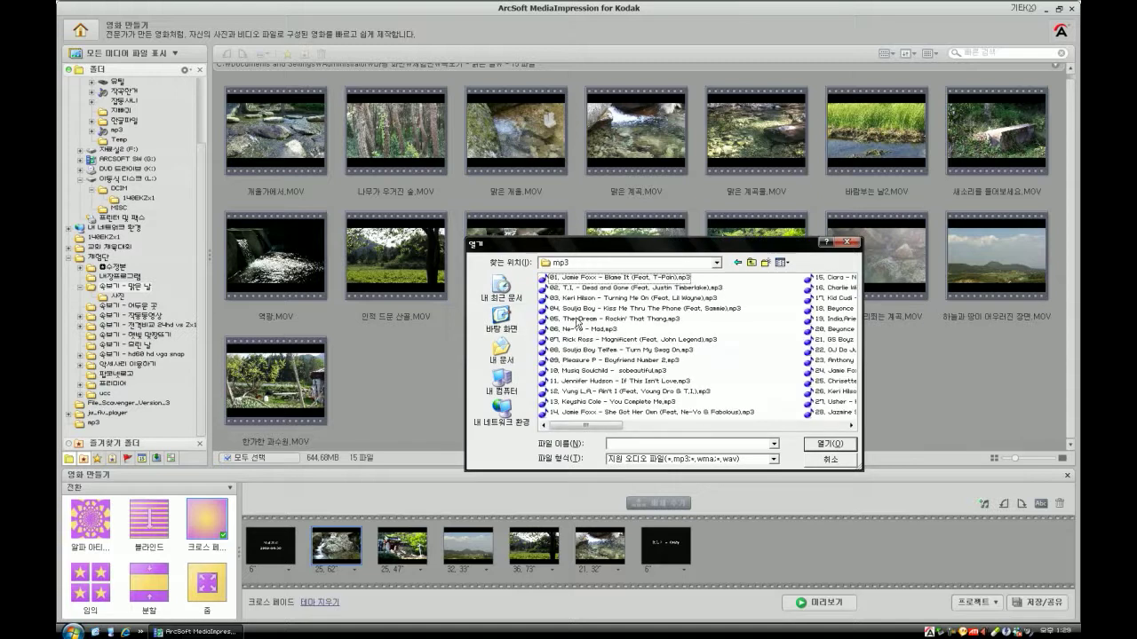
click(579, 329)
right_click(579, 329)
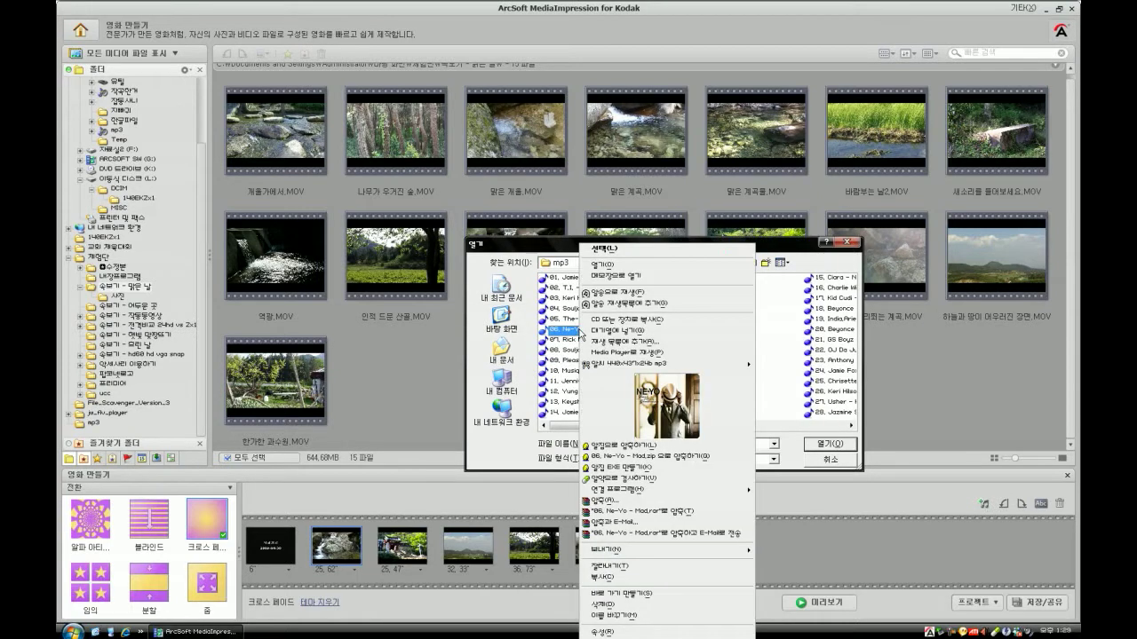
click(611, 298)
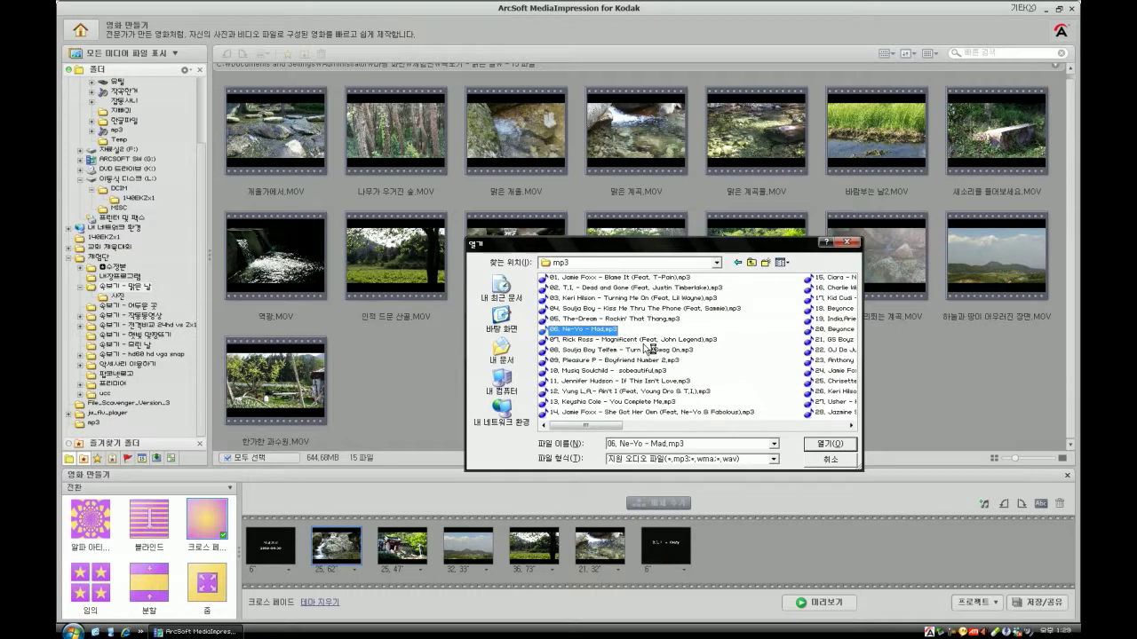
click(751, 262)
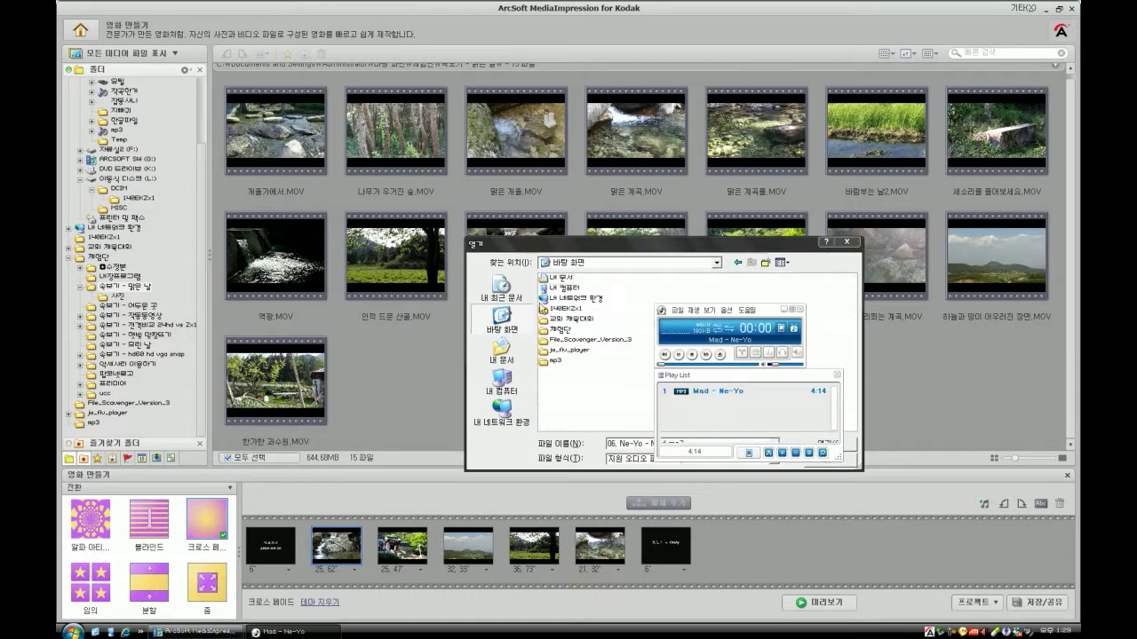
click(736, 263)
key(Return)
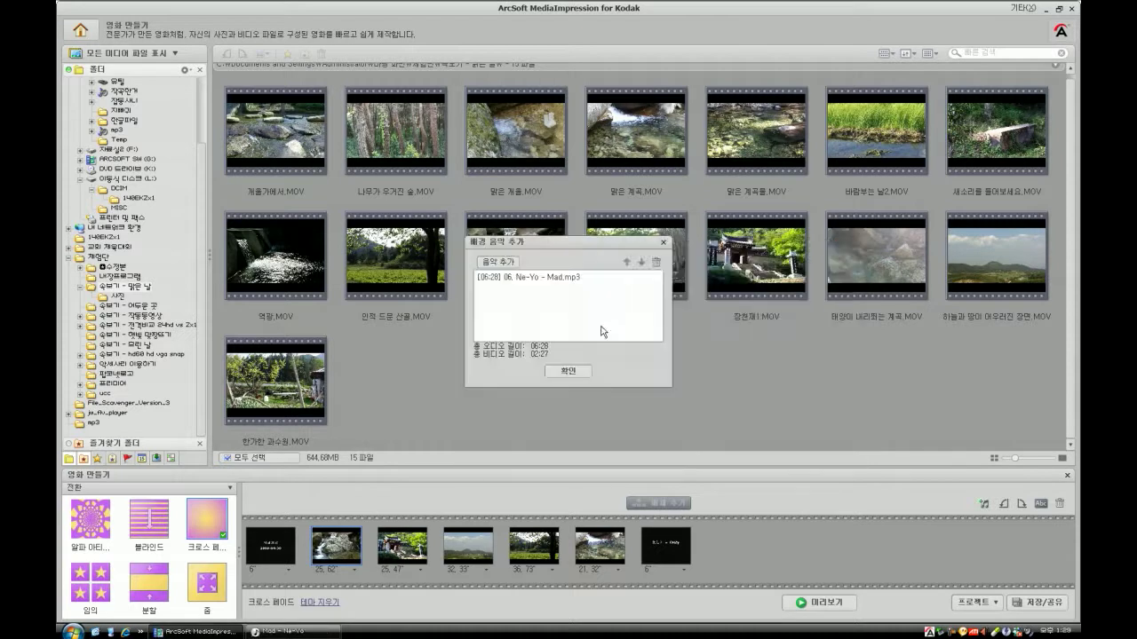
click(569, 371)
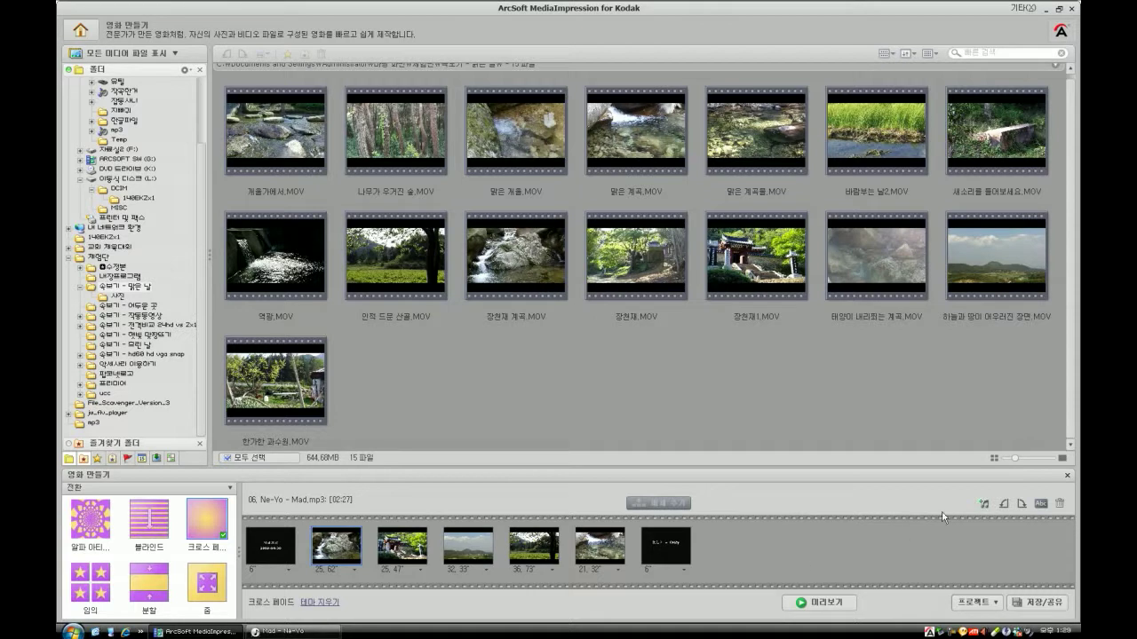
- Apply the 줌 transition to the storyboard clips
click(1002, 606)
click(1049, 611)
click(589, 560)
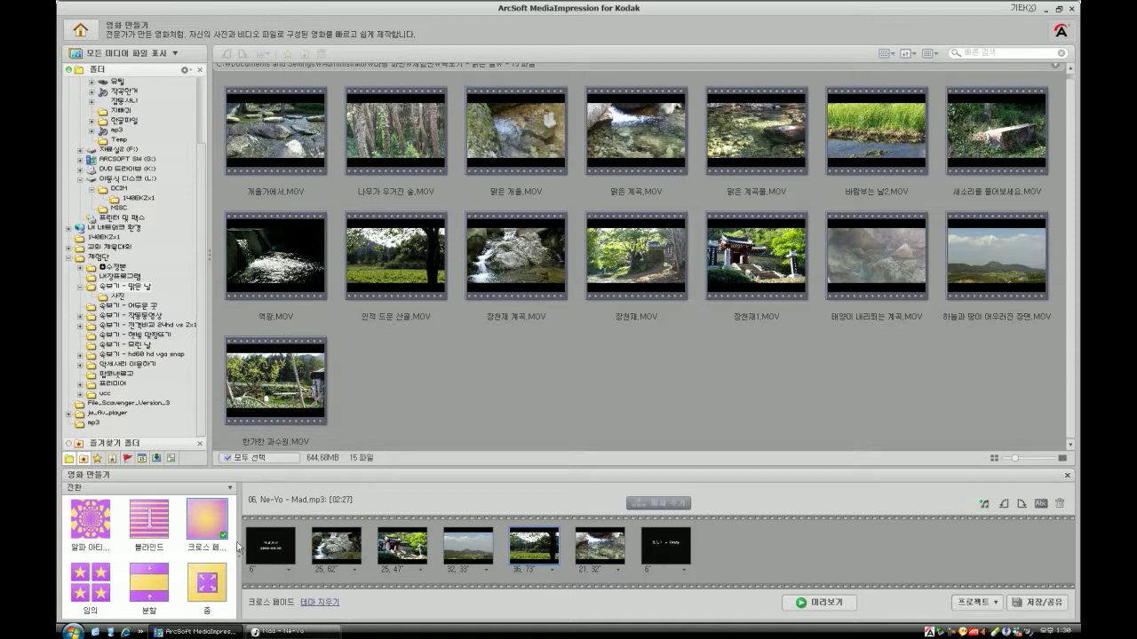
click(206, 582)
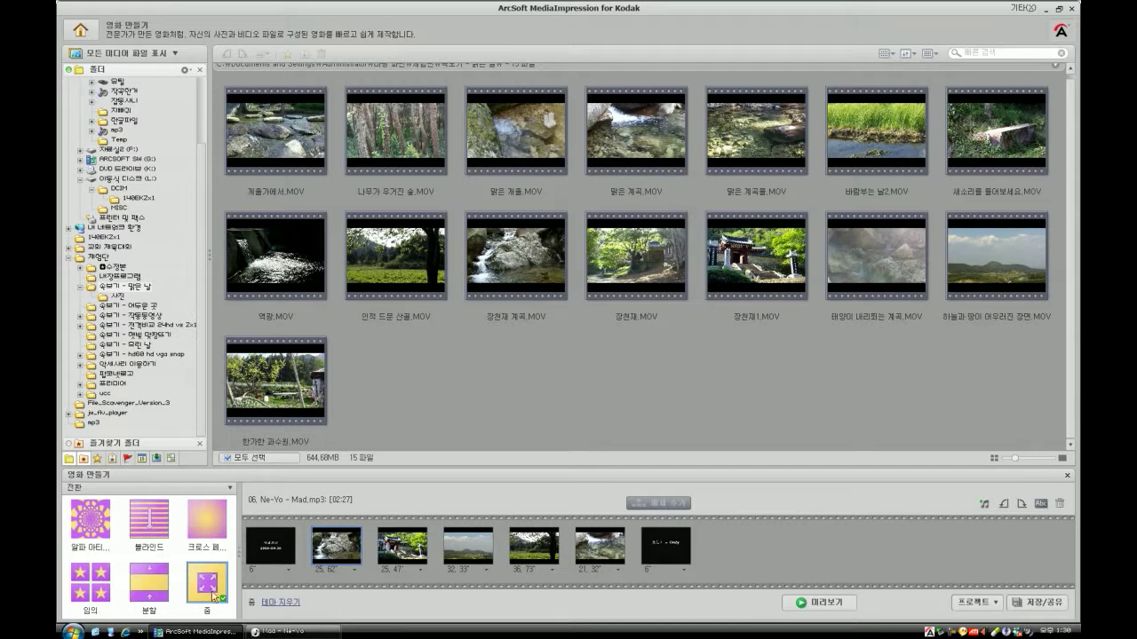
- Browse 클래식 테마 and 임의 테마, then apply the 임의 transition from the 전환 category
click(163, 489)
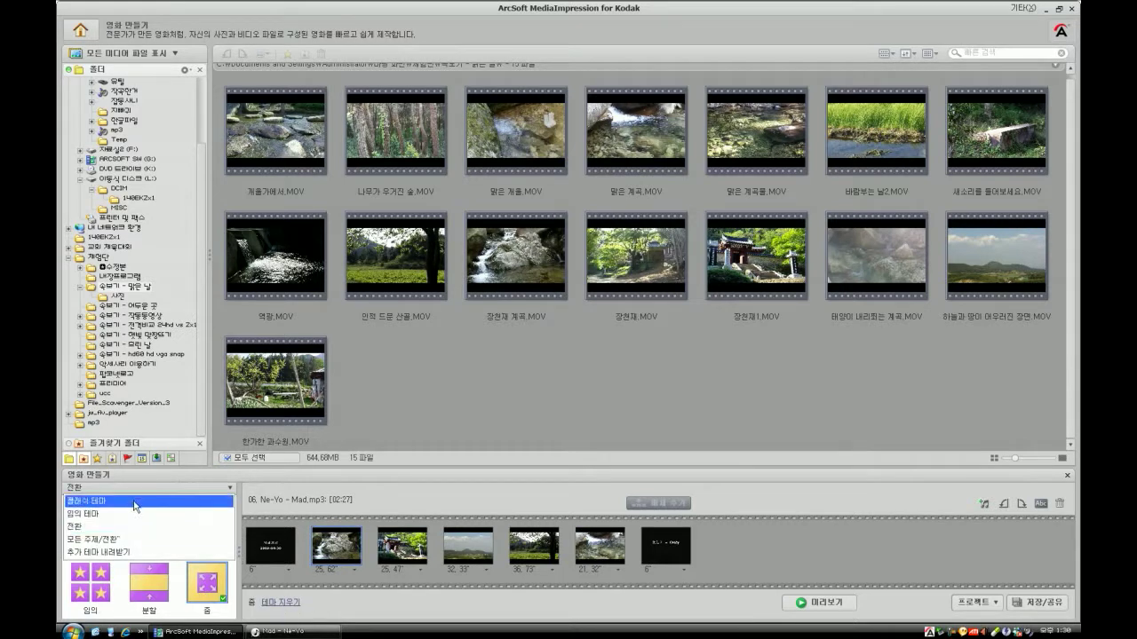
click(133, 503)
click(132, 491)
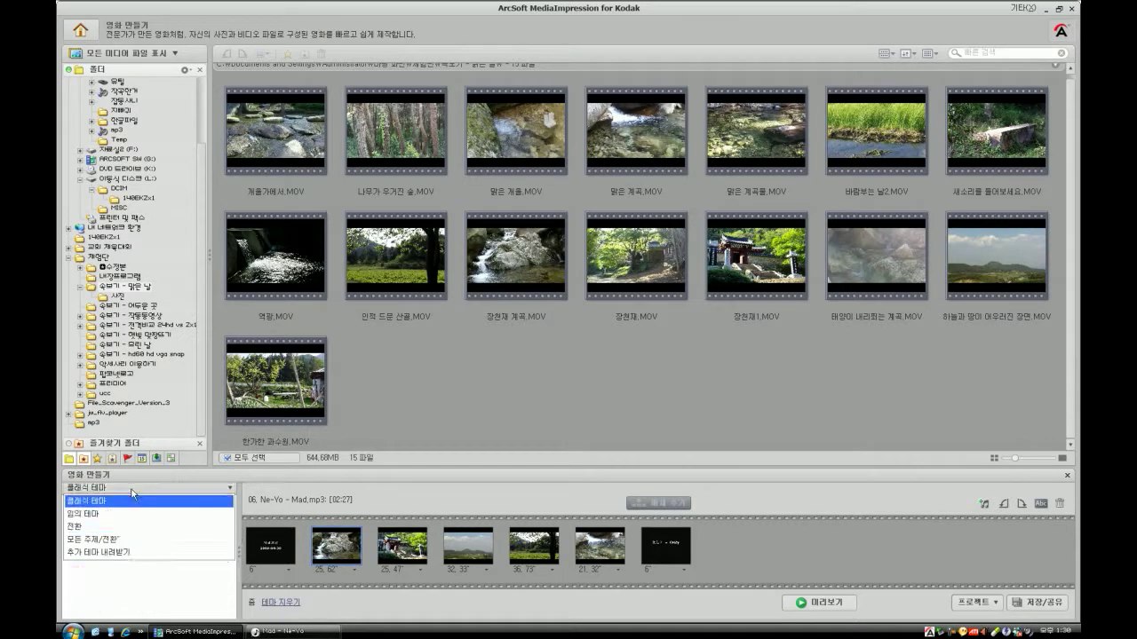
click(133, 515)
click(133, 492)
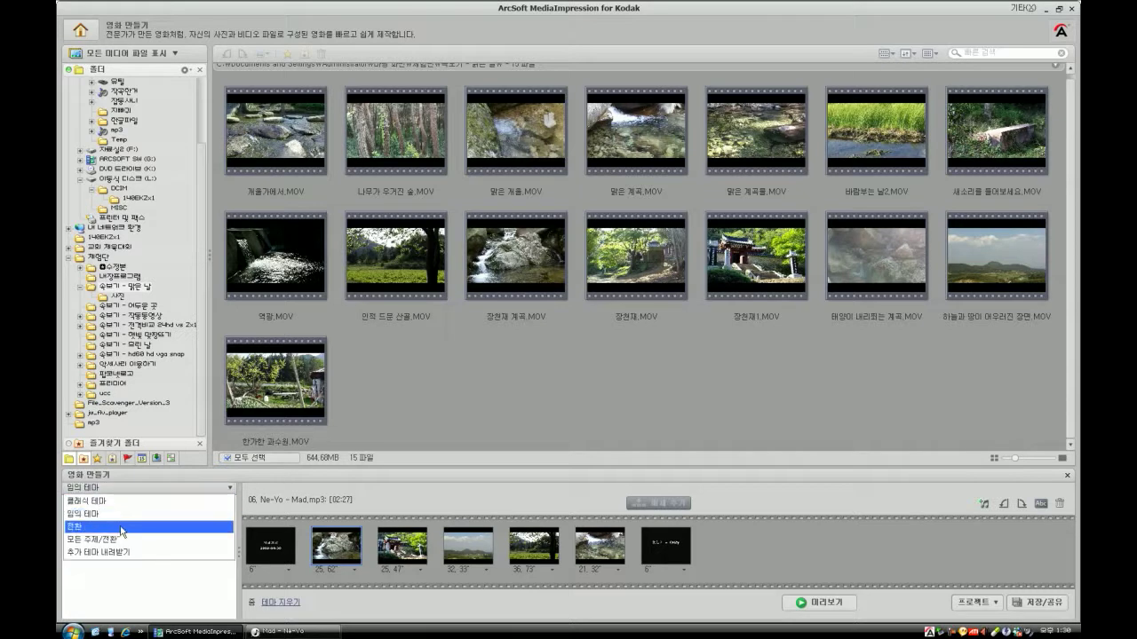
click(122, 527)
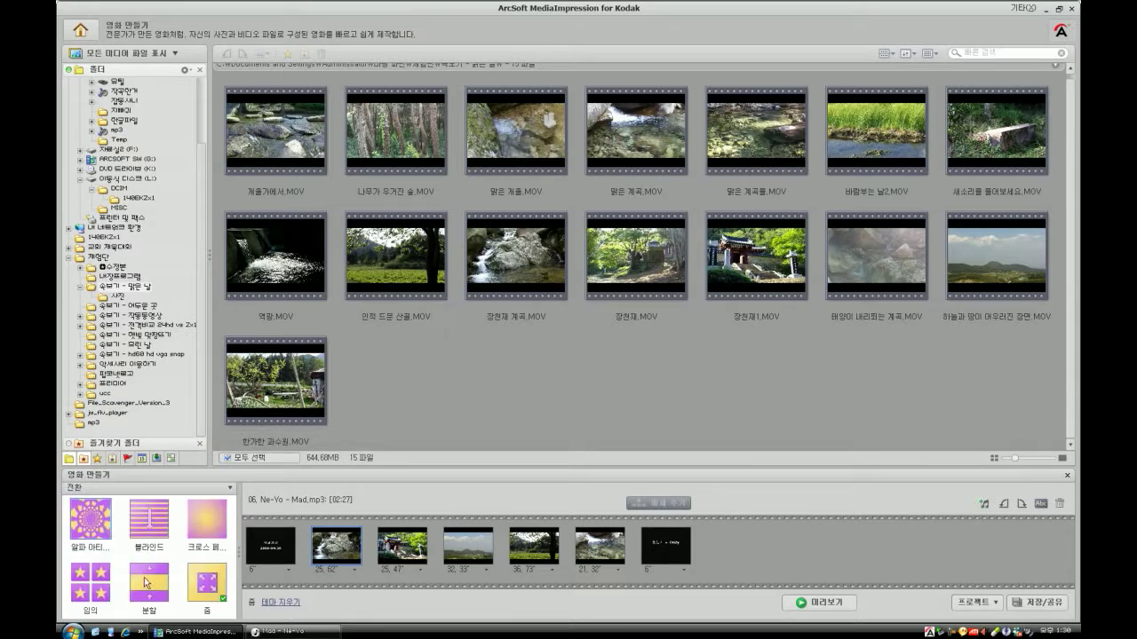
click(92, 578)
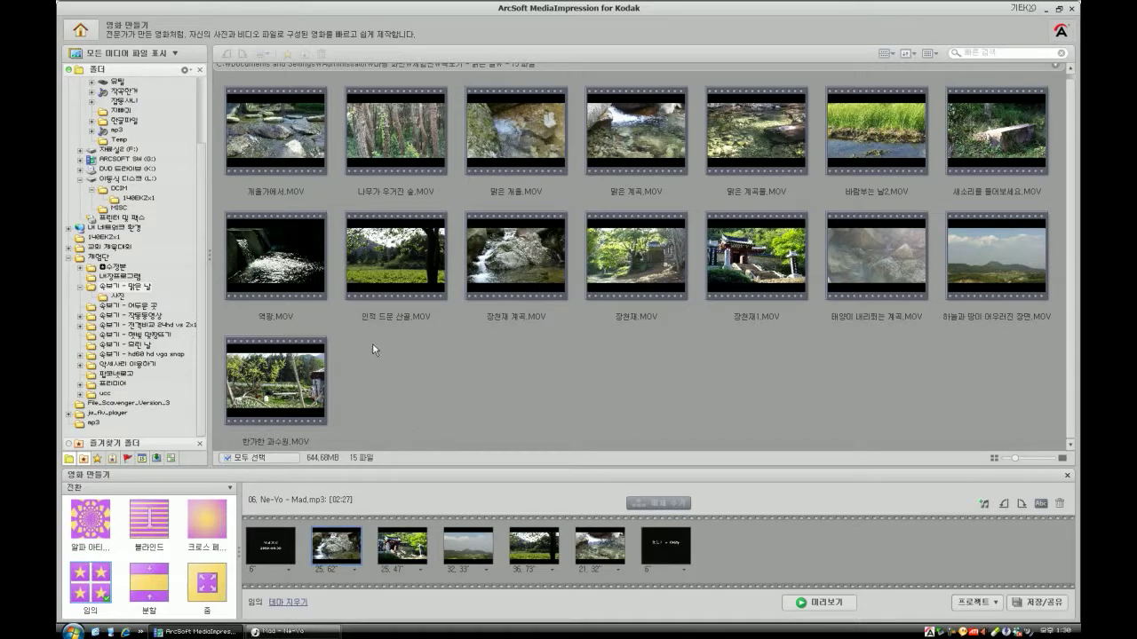
- Start a low-quality movie preview and close the separate music player from the taskbar
click(839, 604)
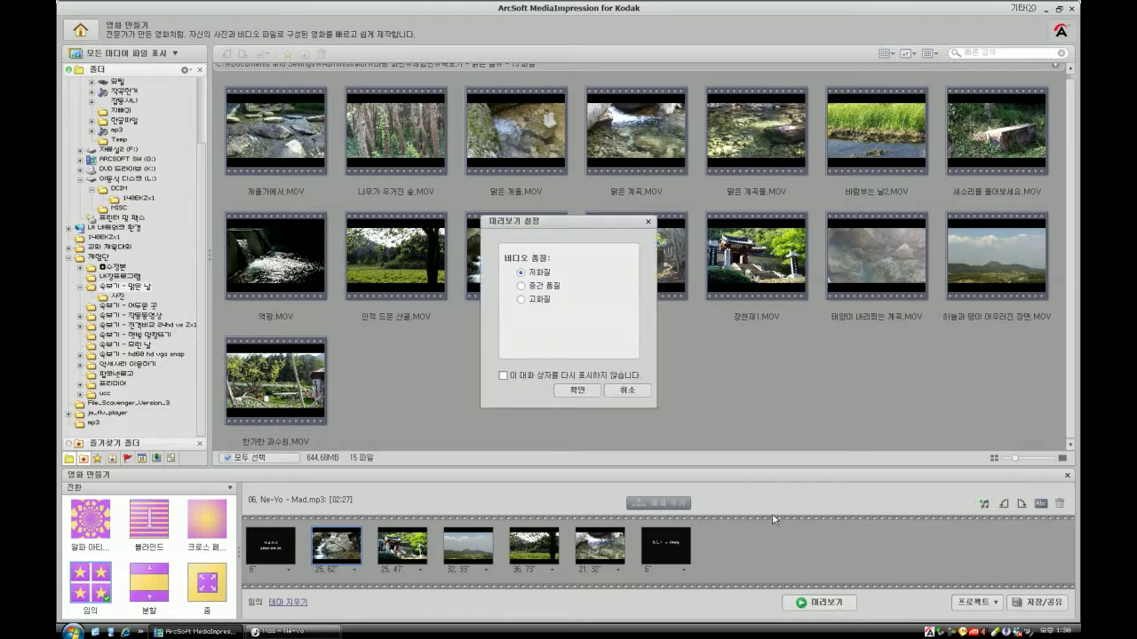
click(632, 391)
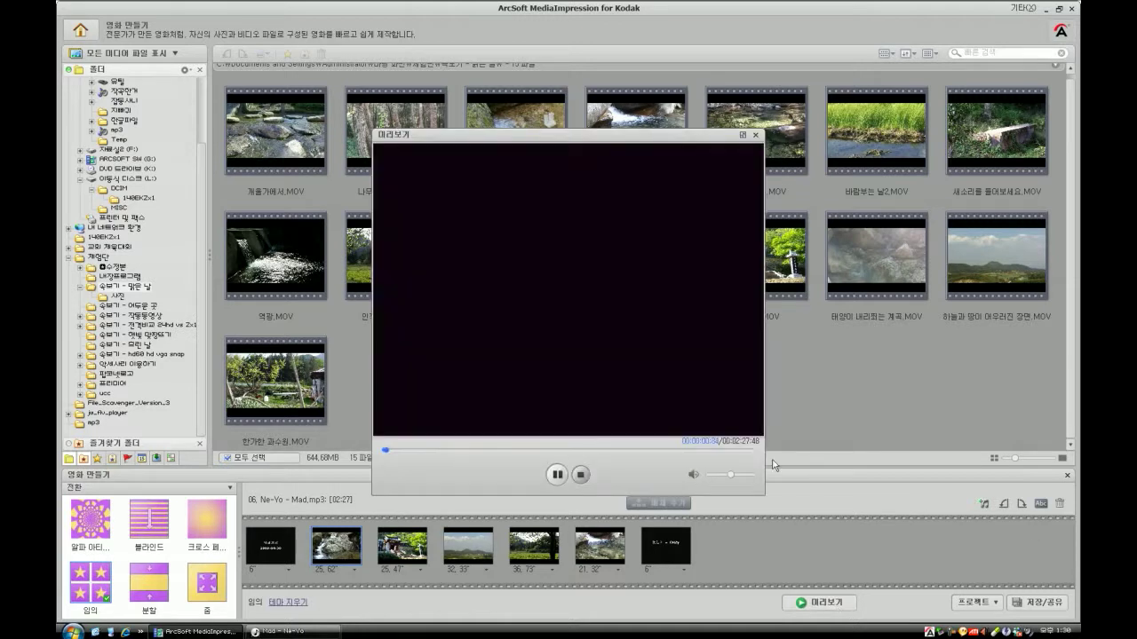
right_click(293, 631)
click(331, 624)
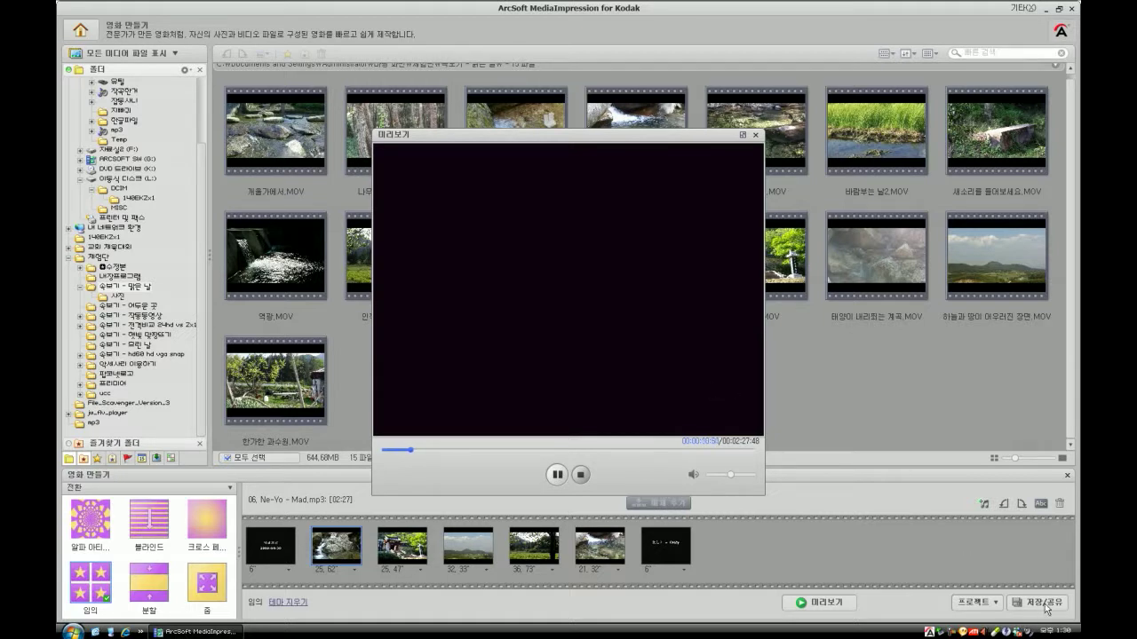
- Close the preview and choose YouTube in the 저장/공유 dialog to share the movie
click(756, 135)
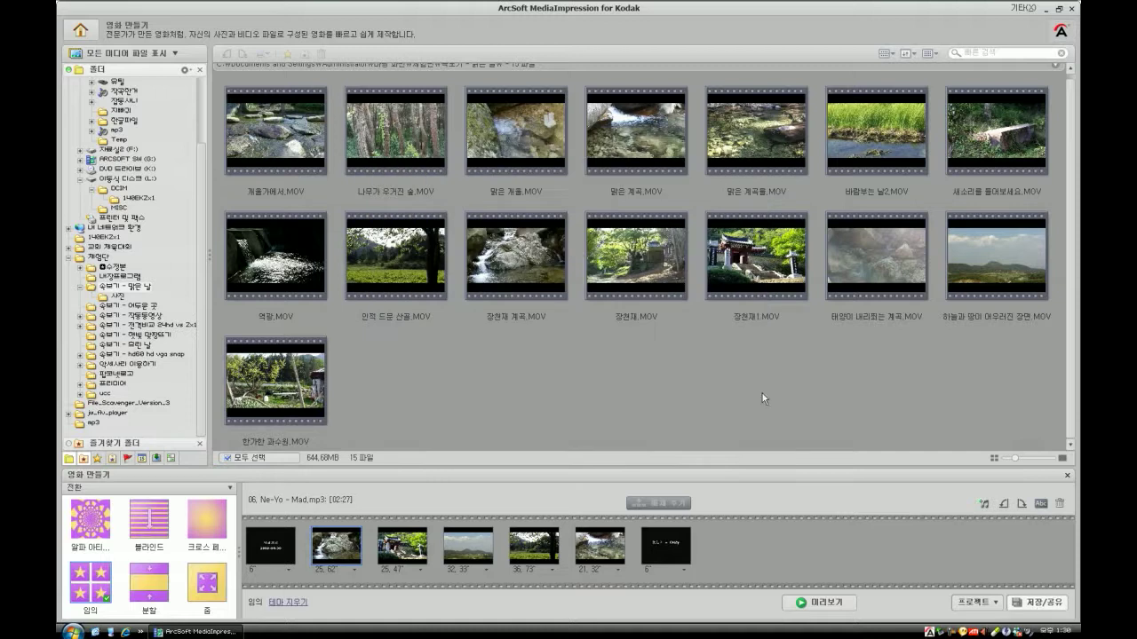
click(1036, 602)
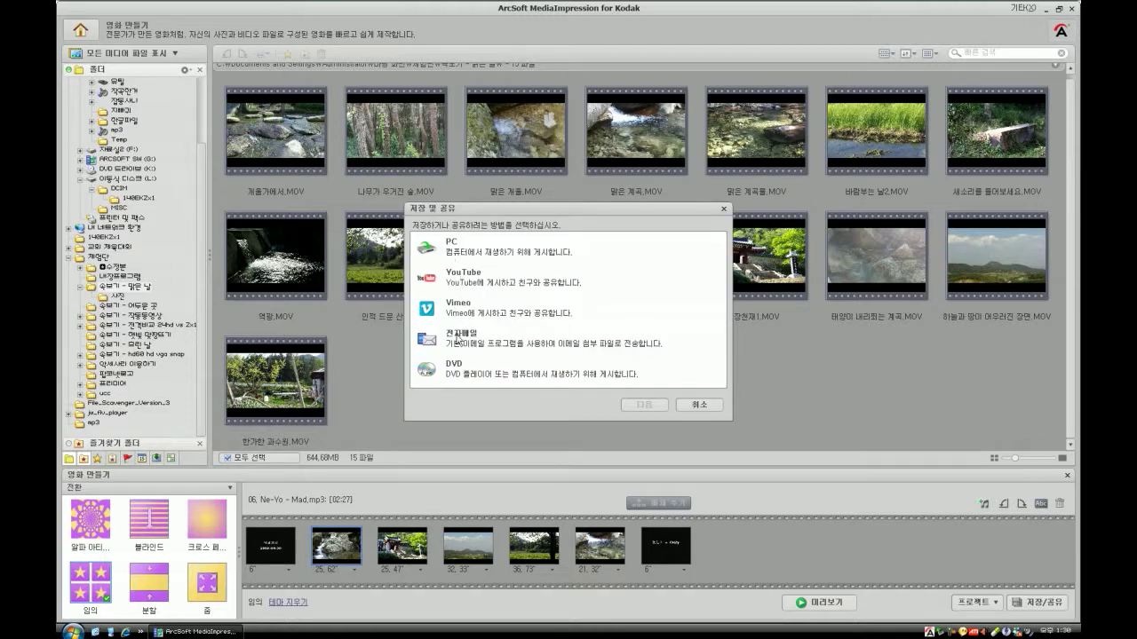
double_click(467, 279)
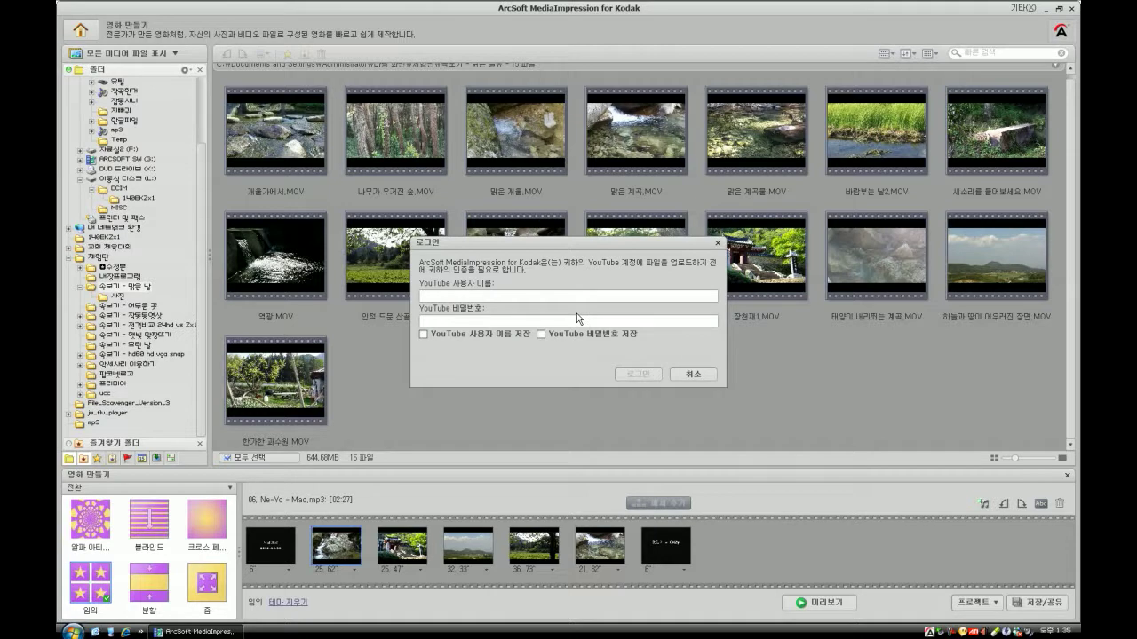
- Enter the YouTube account e-mail and password and try to sign in
click(621, 295)
key(Tab)
text(**********)
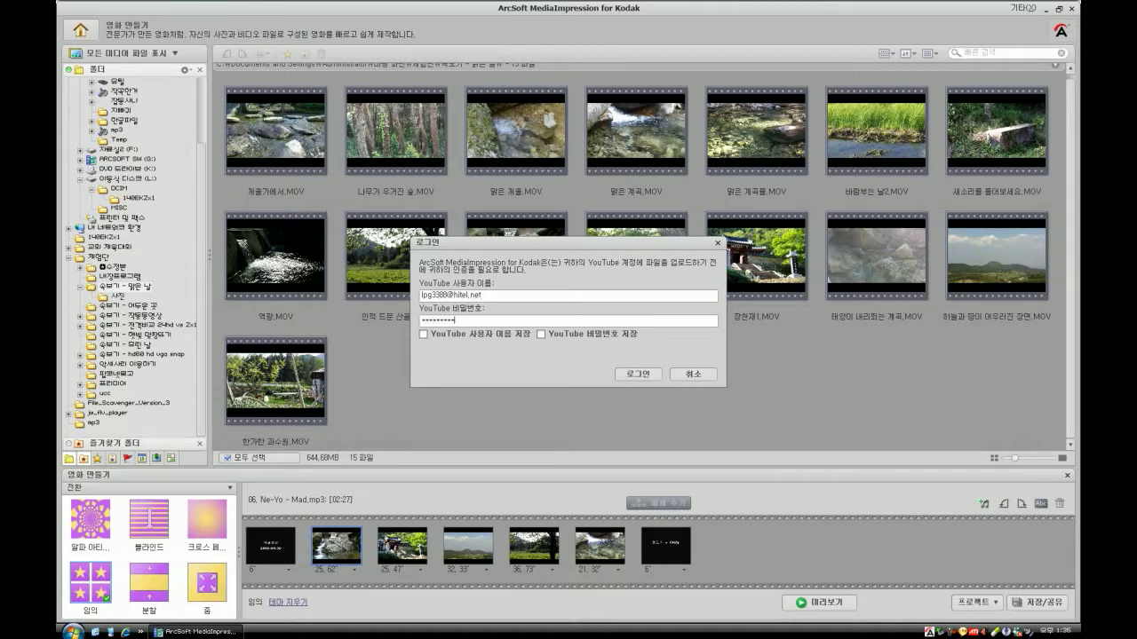
click(633, 377)
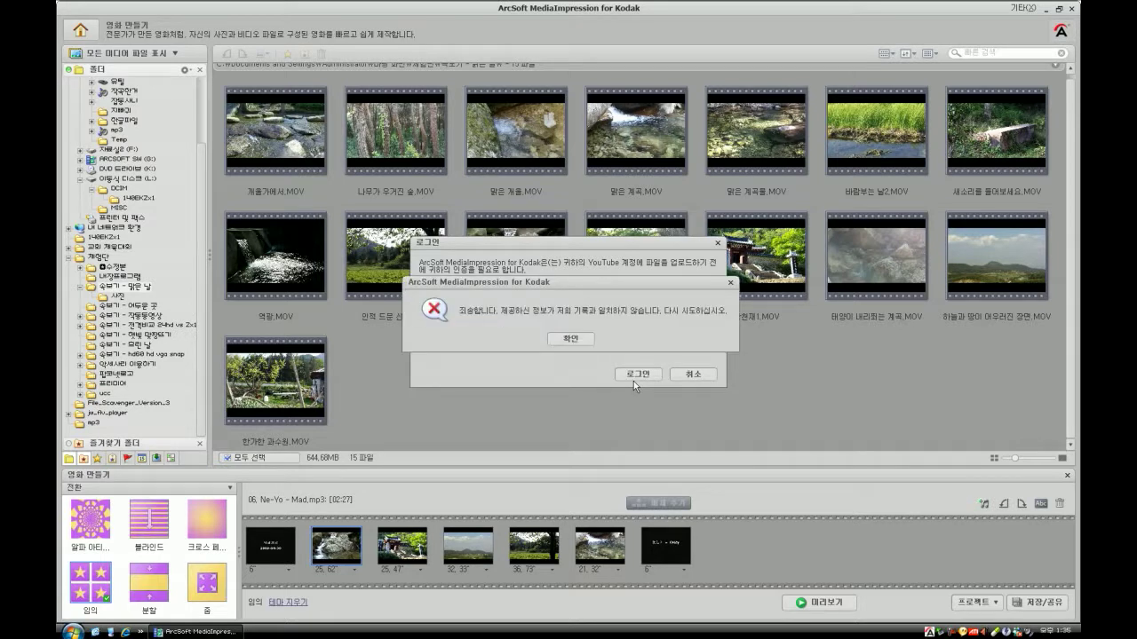
- Dismiss the failed login message, correct the e-mail's domain, and sign in again
click(577, 341)
double_click(456, 296)
text(gmail.com)
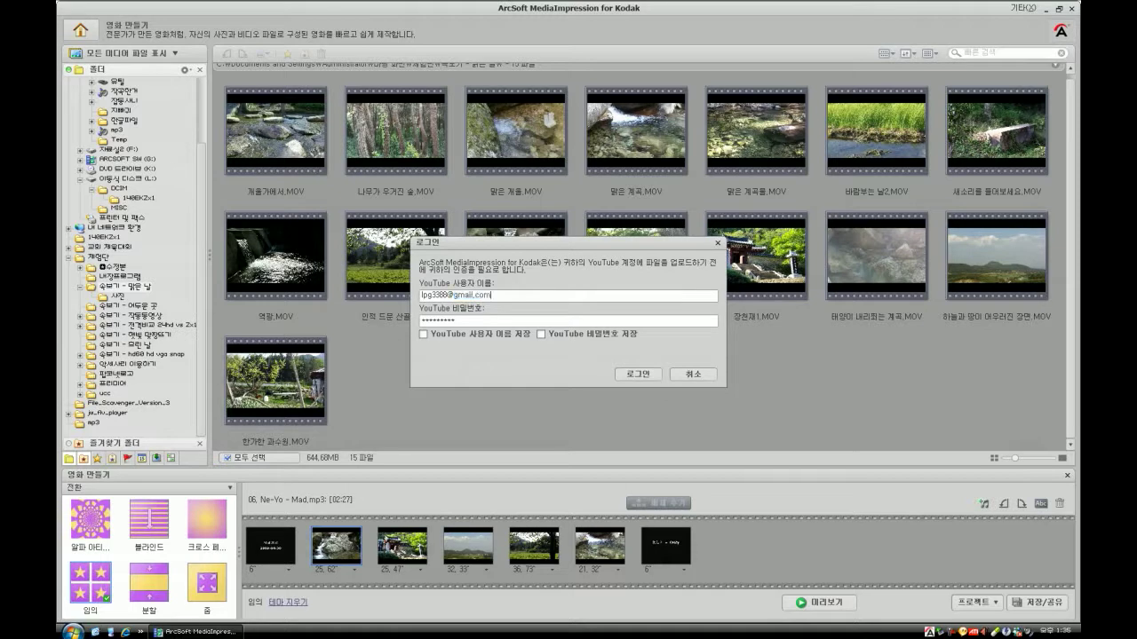
click(643, 374)
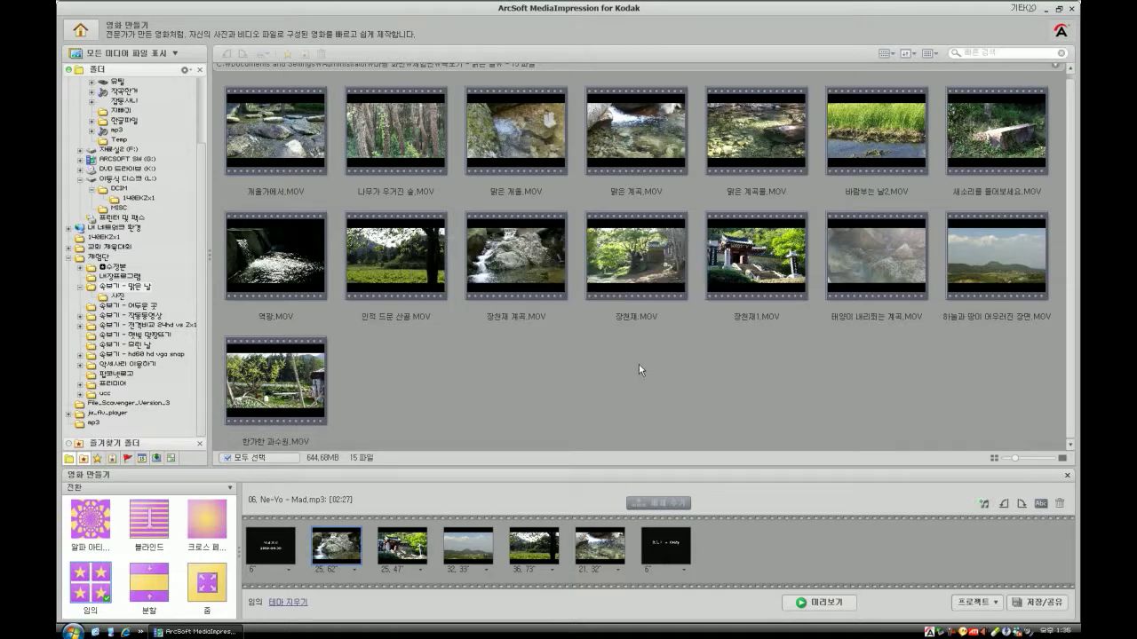
- Title the YouTube video 테스트 and set its category to People & Blogs
click(665, 174)
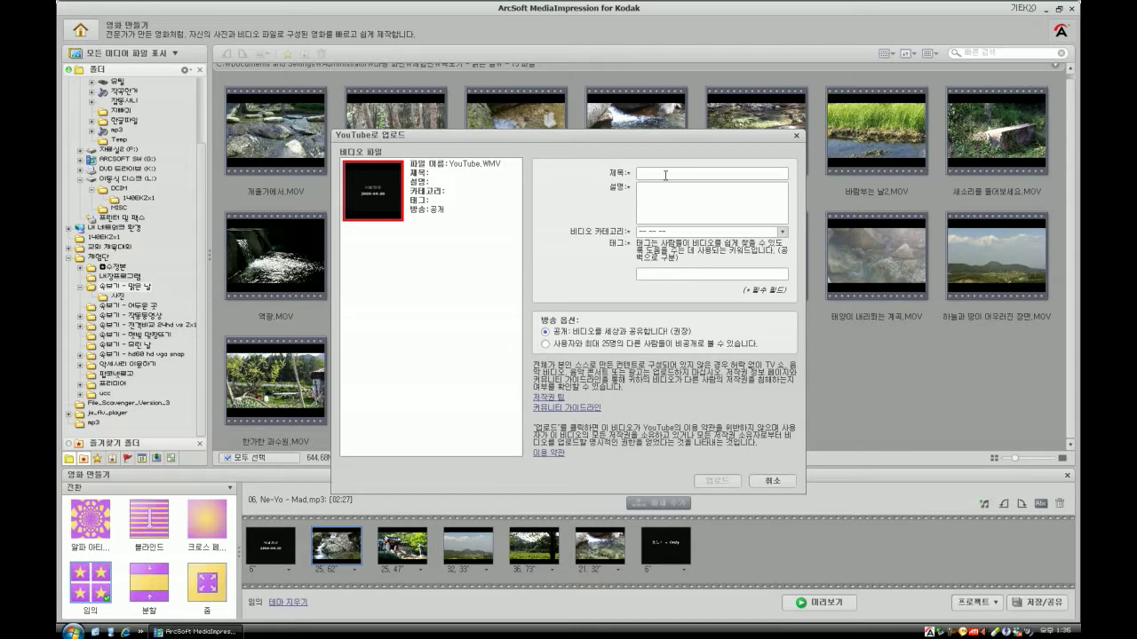
text(테스트)
key(Tab)
text(테스트)
click(655, 233)
scroll(668, 363, down, 2)
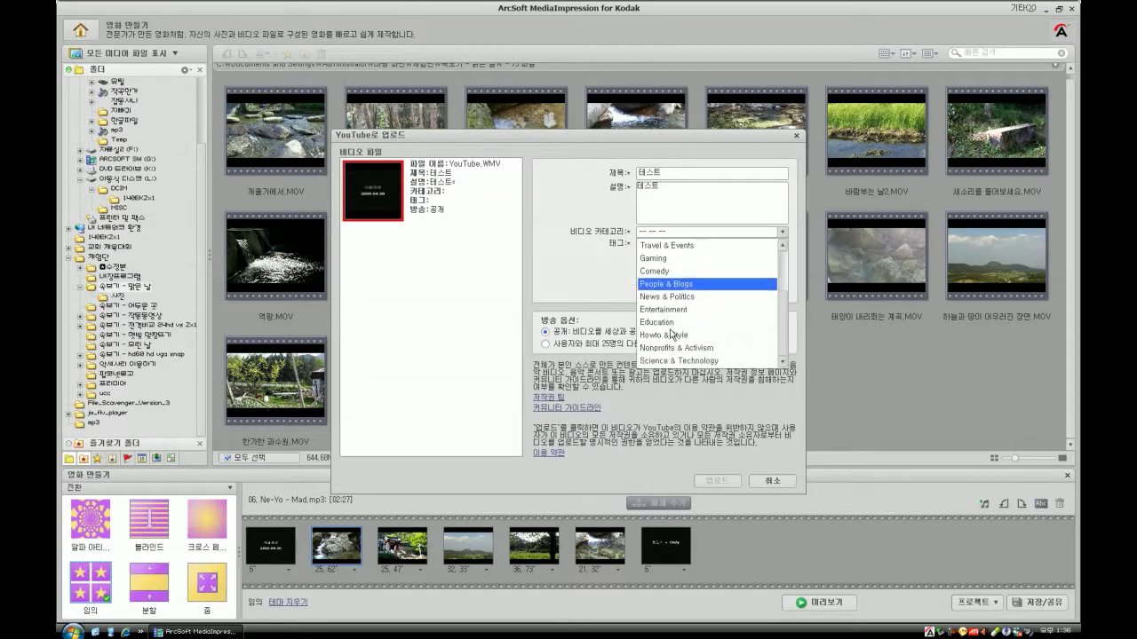
click(665, 284)
- Add the tag 나는천재, start the upload, and show the desktop
text(나는천재)
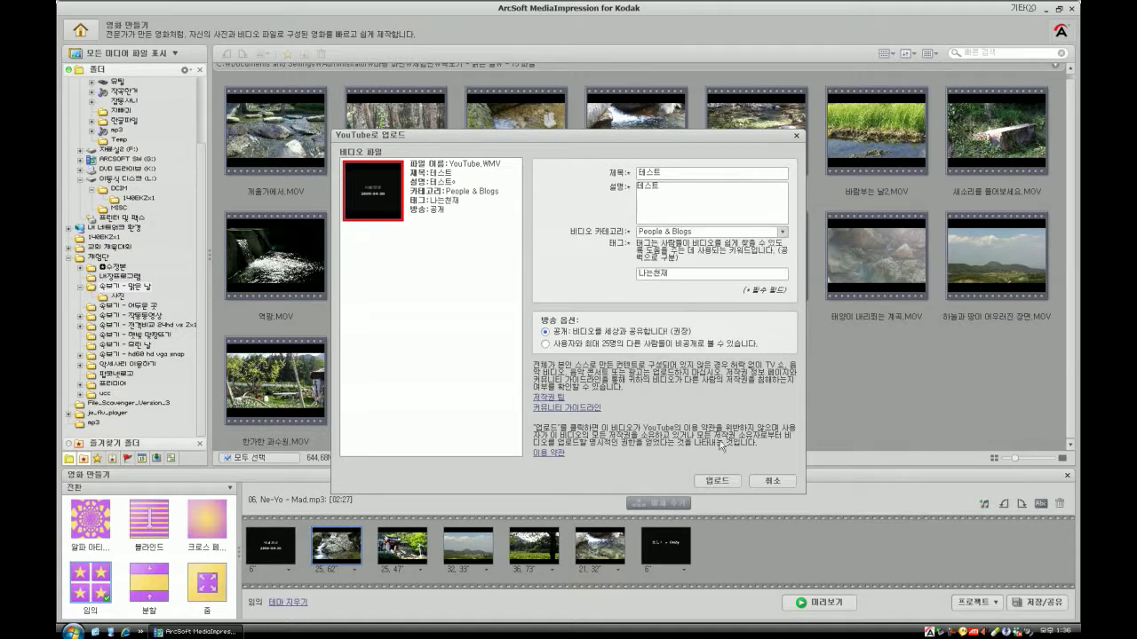
click(717, 481)
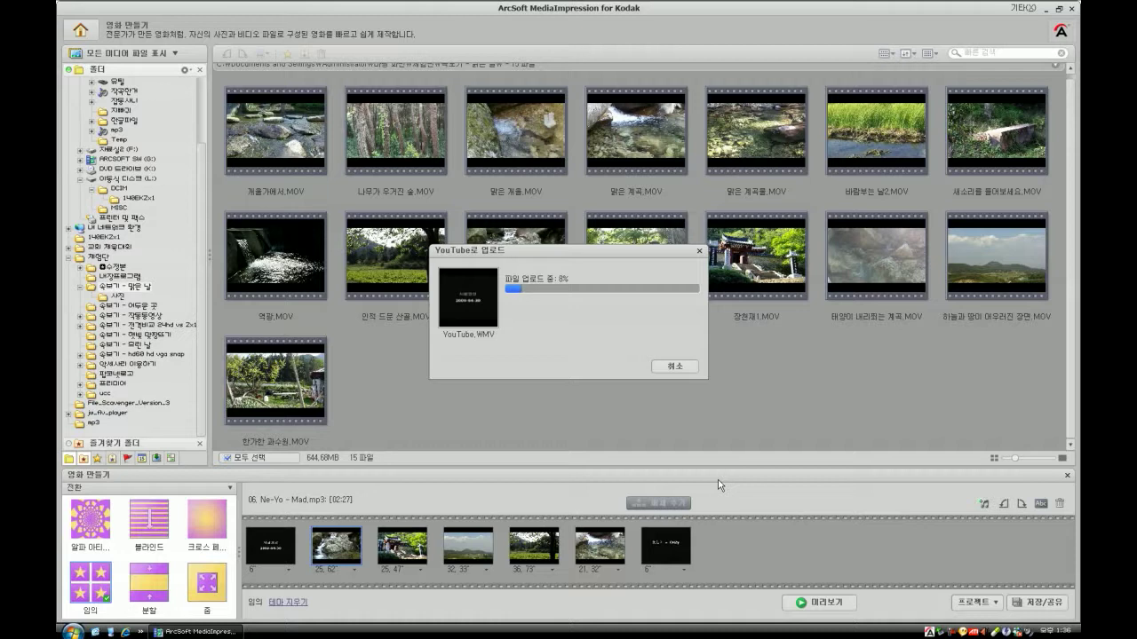
click(111, 631)
- Browse Desktop > 체험단 > 숲보기 - 맑은 날 to view the MOV clips, then close it and open Start
click(117, 633)
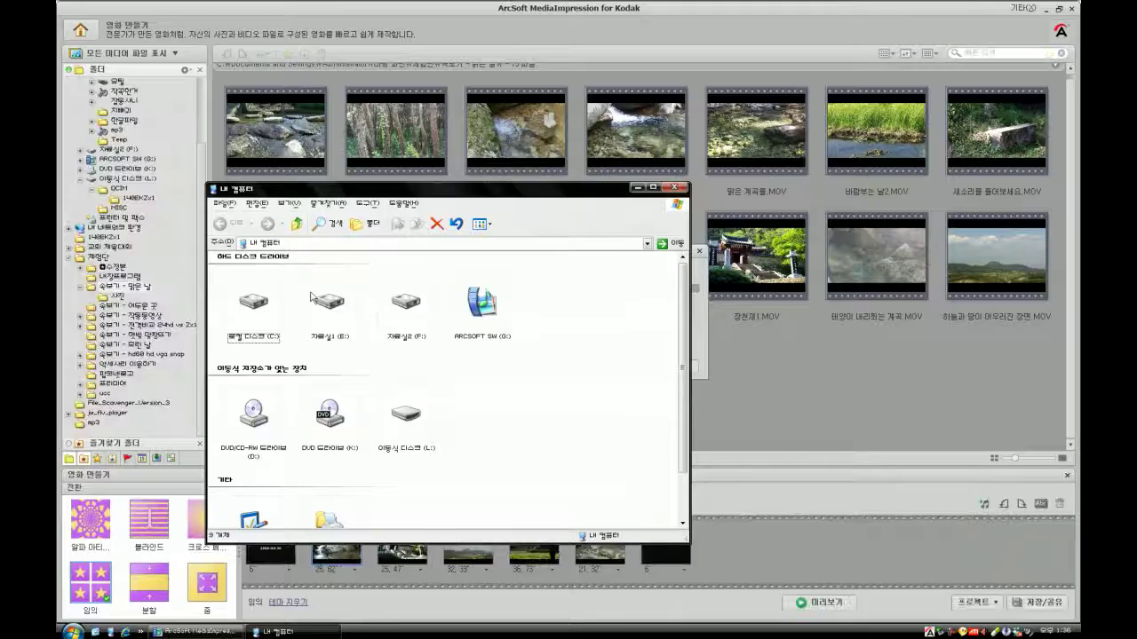
click(297, 223)
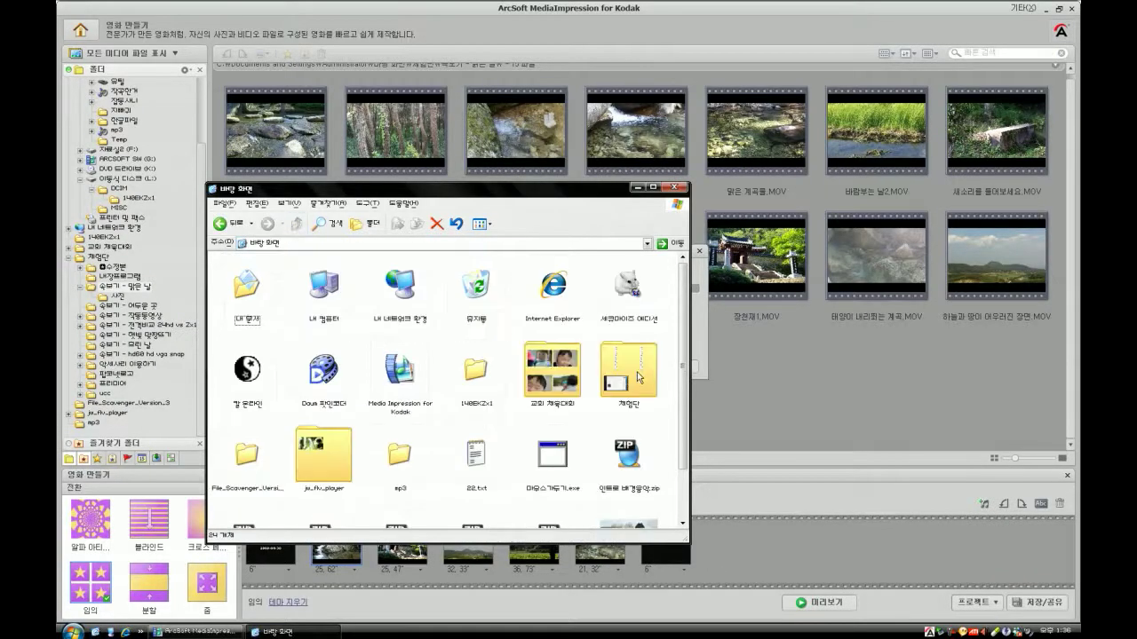
double_click(639, 377)
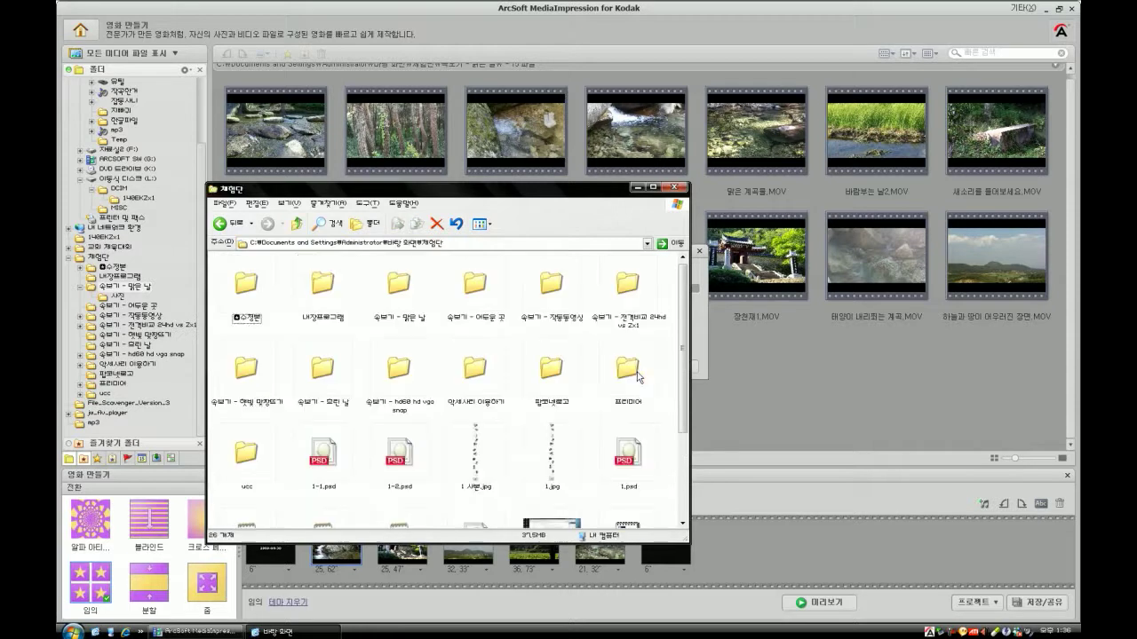
double_click(399, 367)
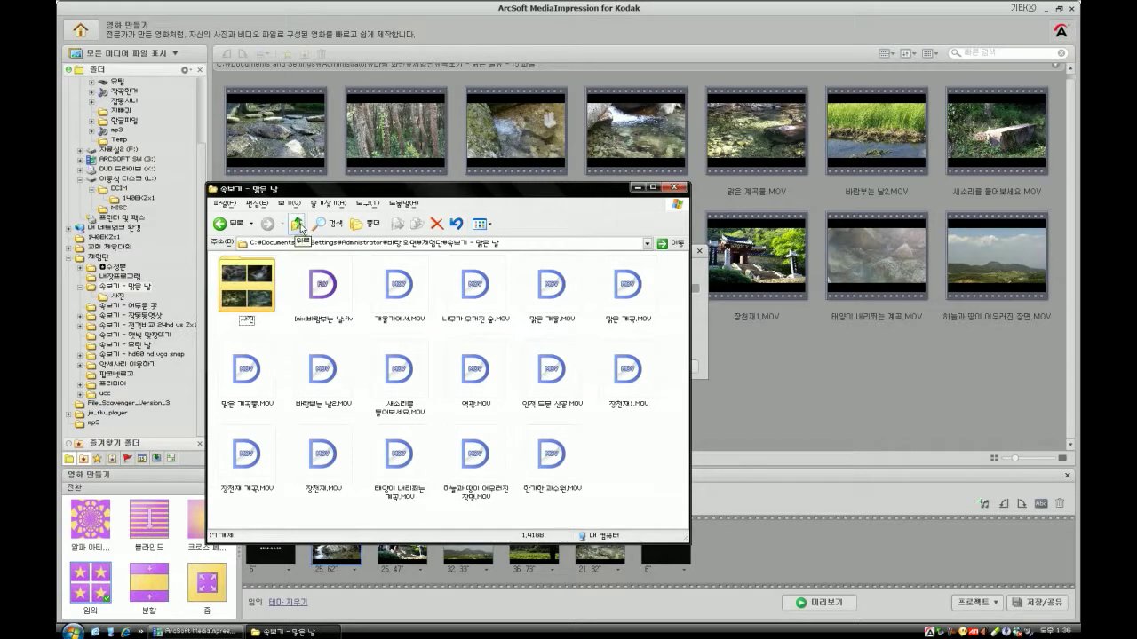
key(alt+F4)
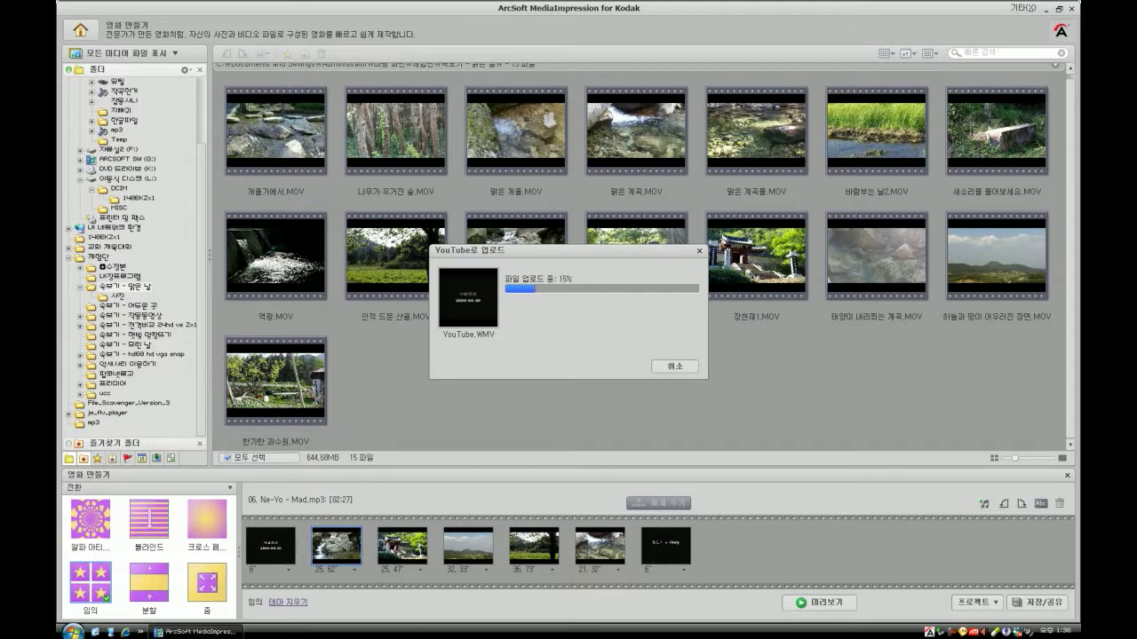
click(71, 631)
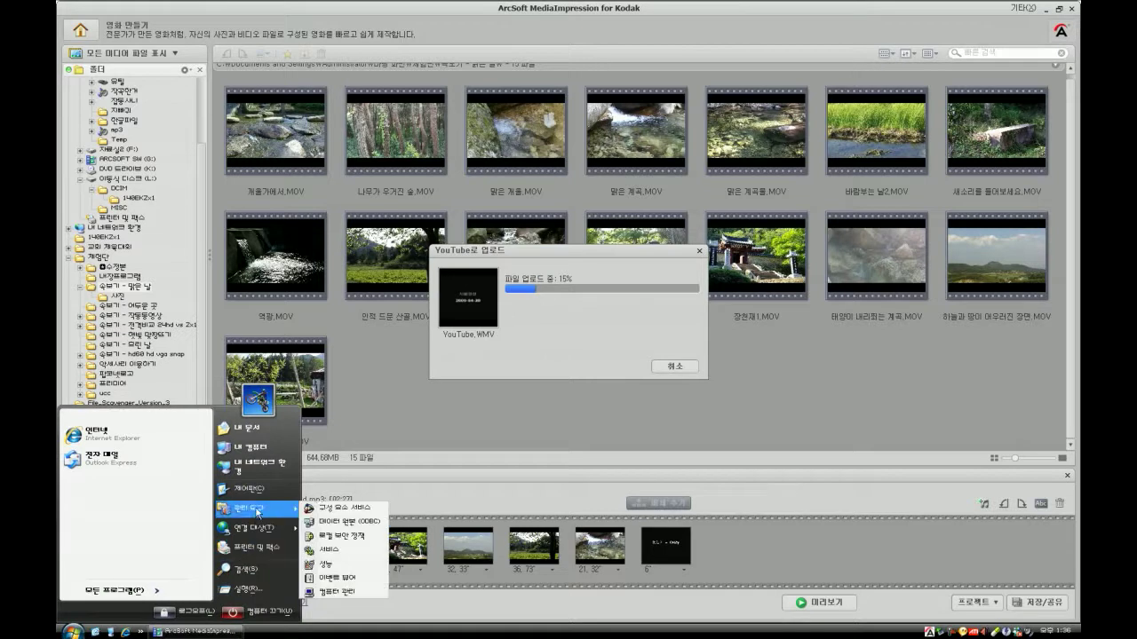
- Search the computer for youtube.wmv
mouse_move(262, 531)
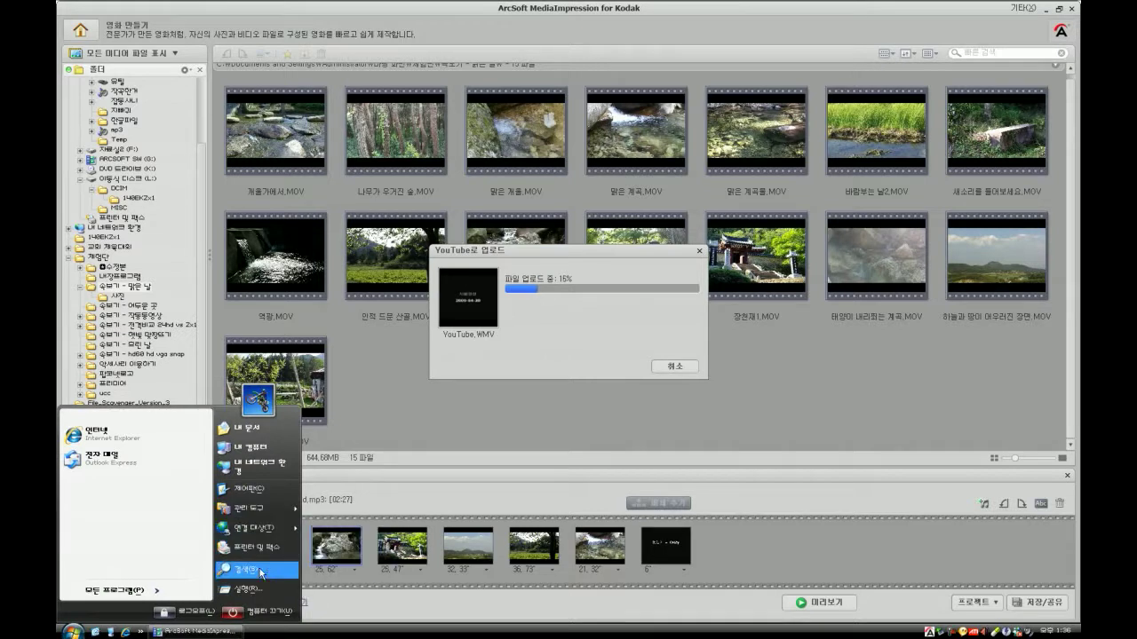
key(Escape)
key(super+f)
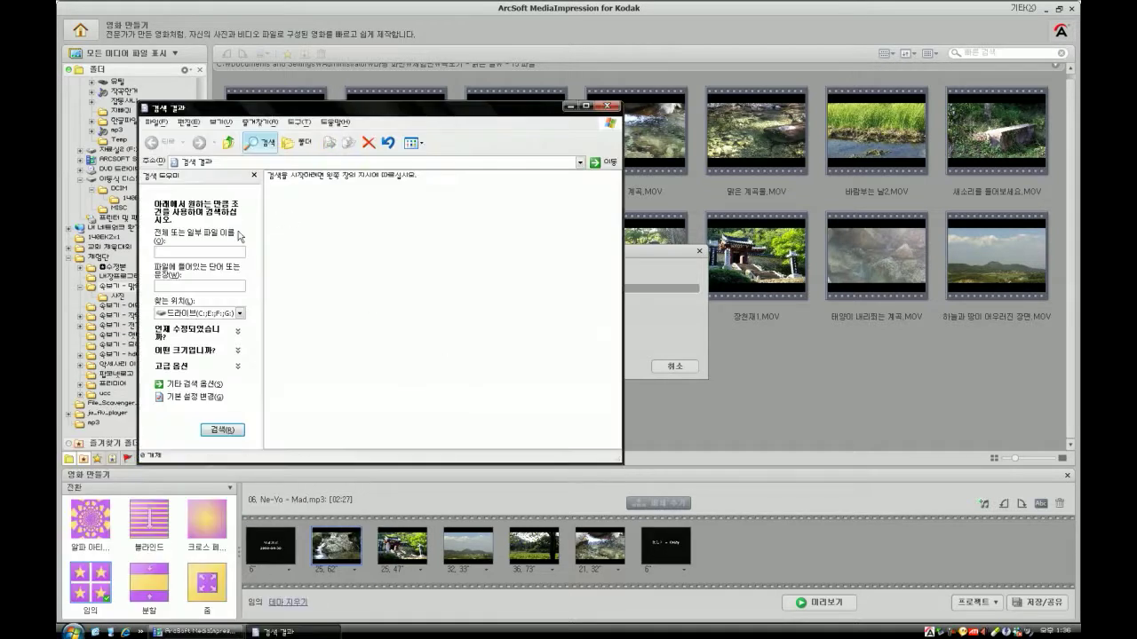
text(youtube.wmv)
key(Return)
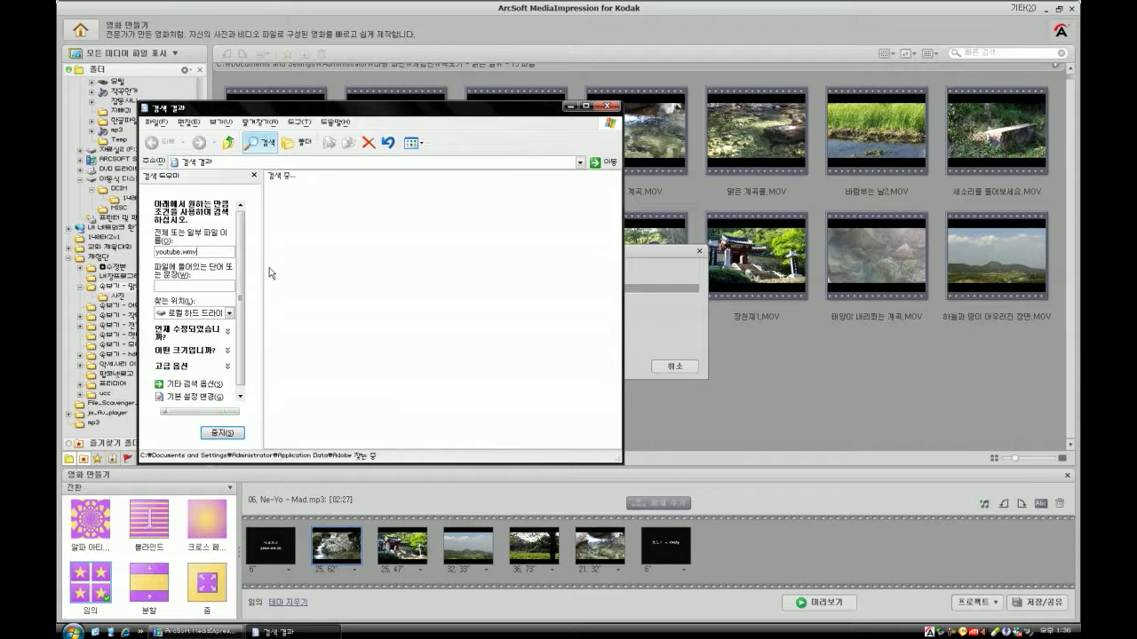
- Check in Properties that YouTube.WMV is stored in the Local Settings Temp folder
right_click(309, 211)
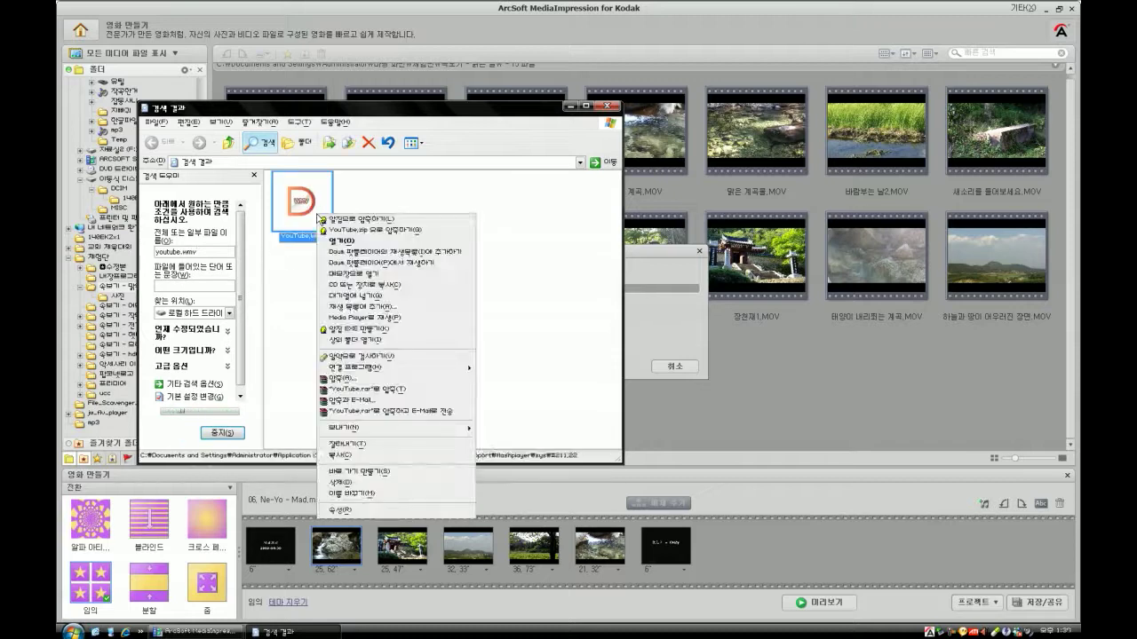
click(346, 510)
drag(408, 324, 527, 325)
click(560, 328)
click(546, 325)
click(486, 490)
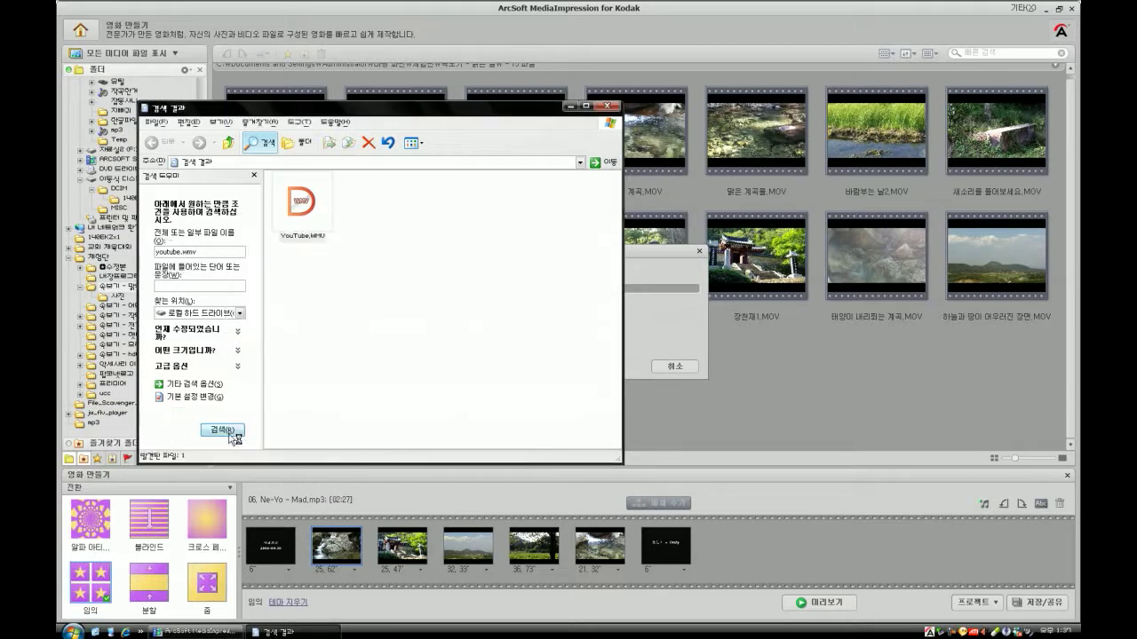
- Reopen YouTube.WMV's properties to confirm its 19,6MB file size
click(302, 203)
key(alt+Return)
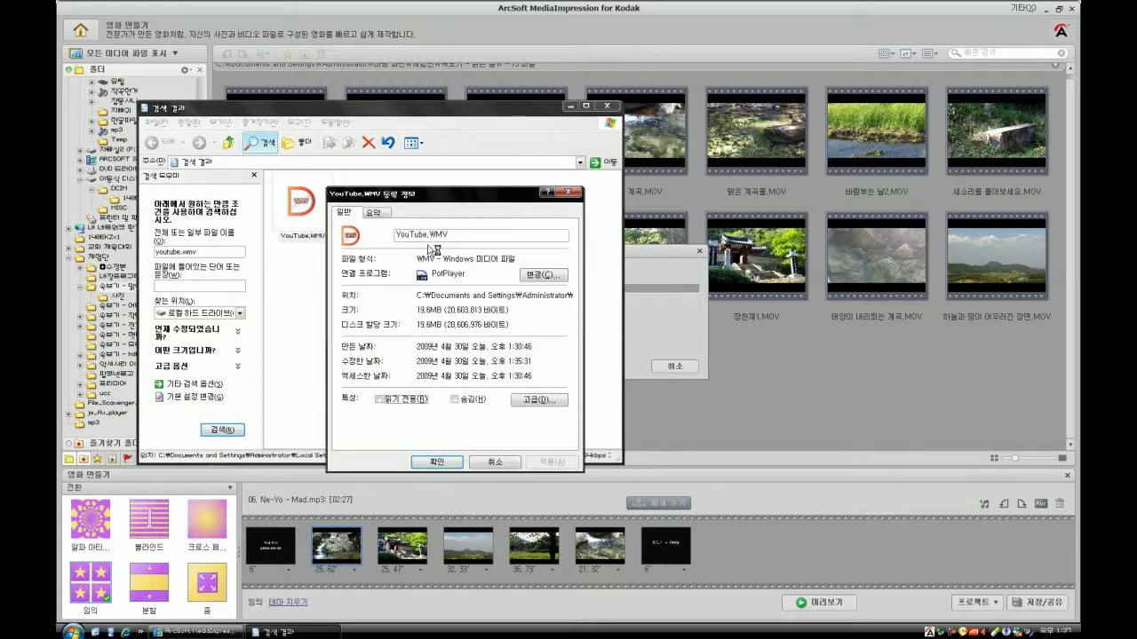
drag(417, 310, 446, 325)
click(446, 327)
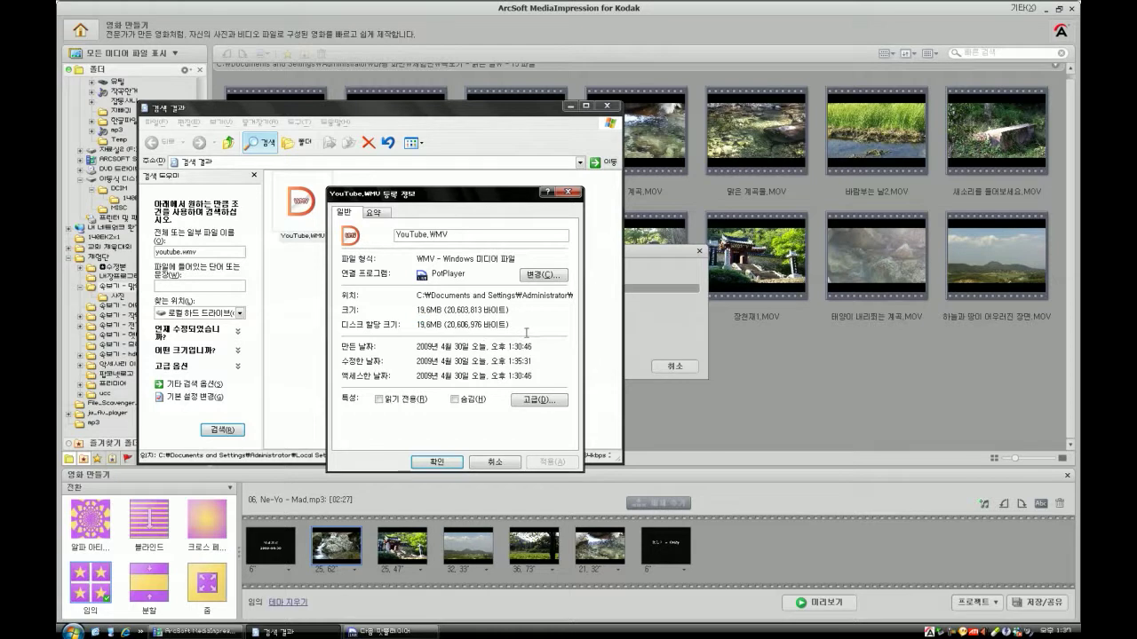
click(487, 463)
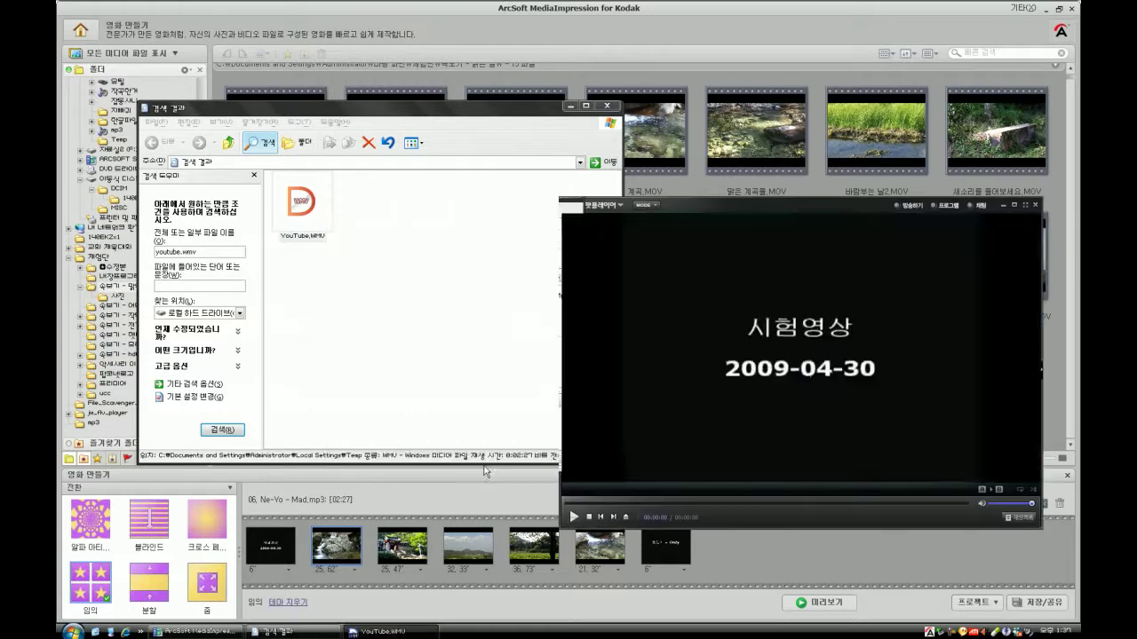
- Seek to about 01:13 and view playback info showing WMV3, 640x480, 30 FPS
click(570, 106)
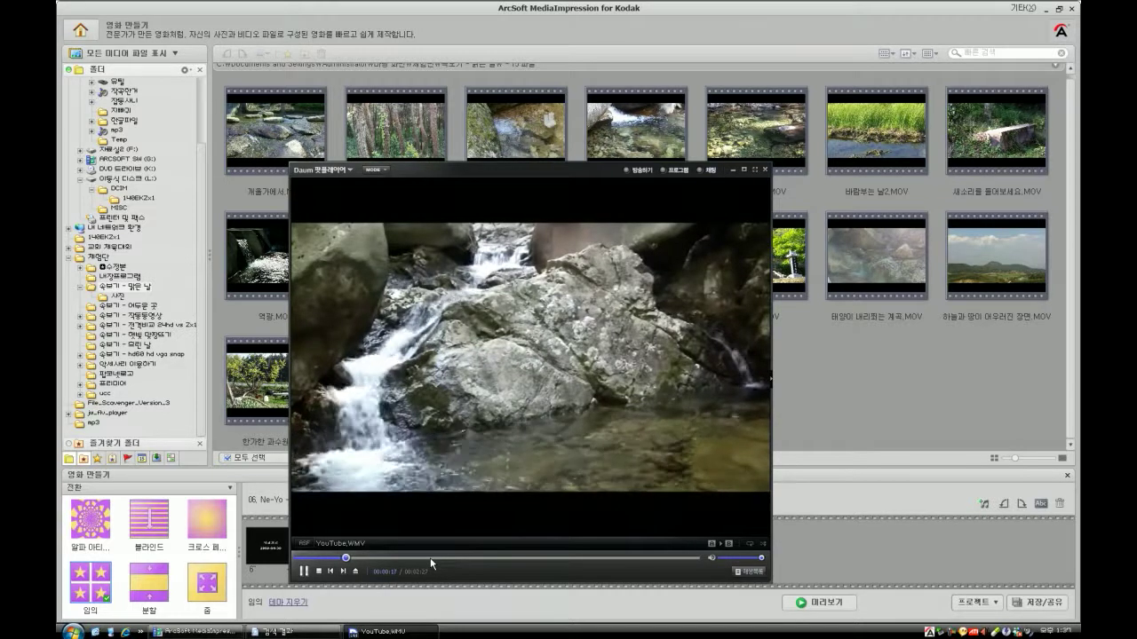
click(495, 557)
right_click(552, 447)
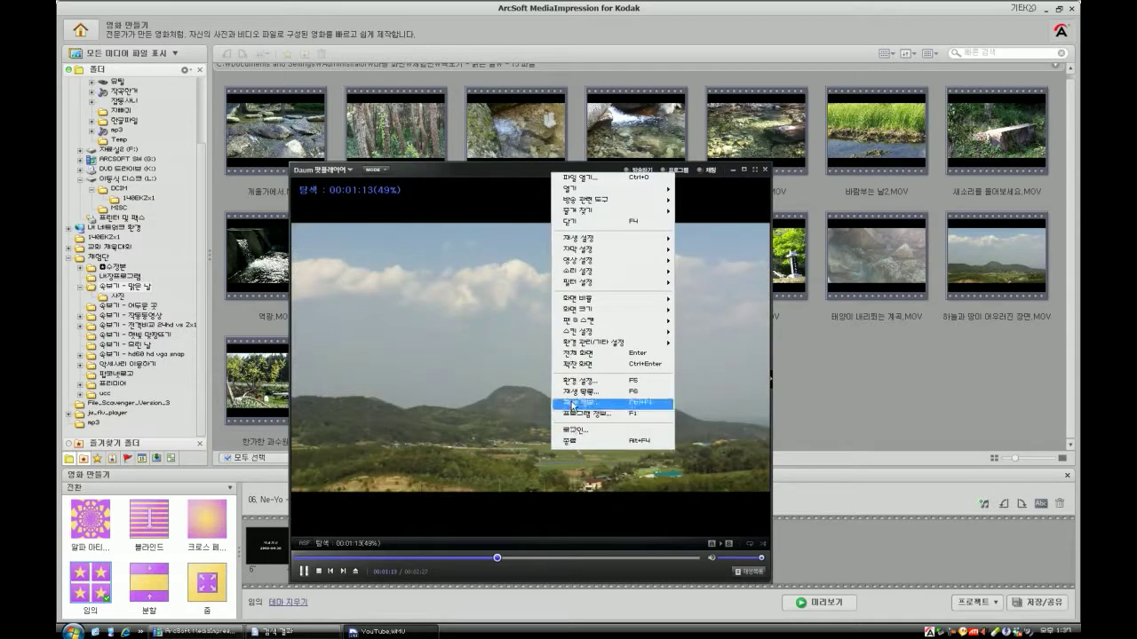
click(573, 404)
drag(569, 302, 593, 304)
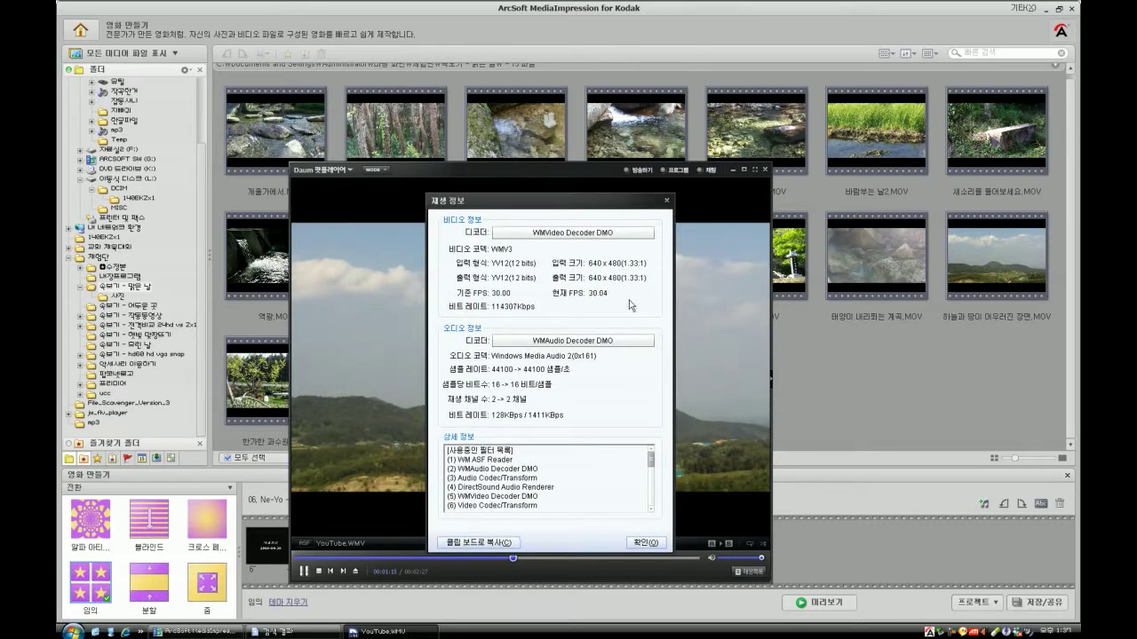
- Jump to the closing credits and close PotPlayer
click(645, 543)
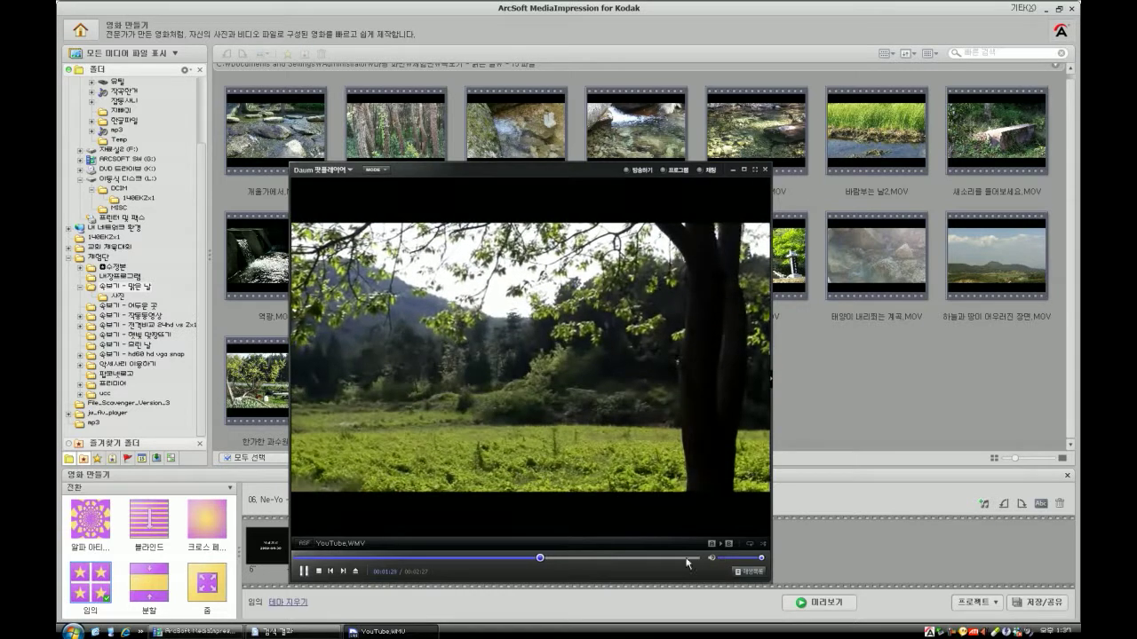
click(682, 557)
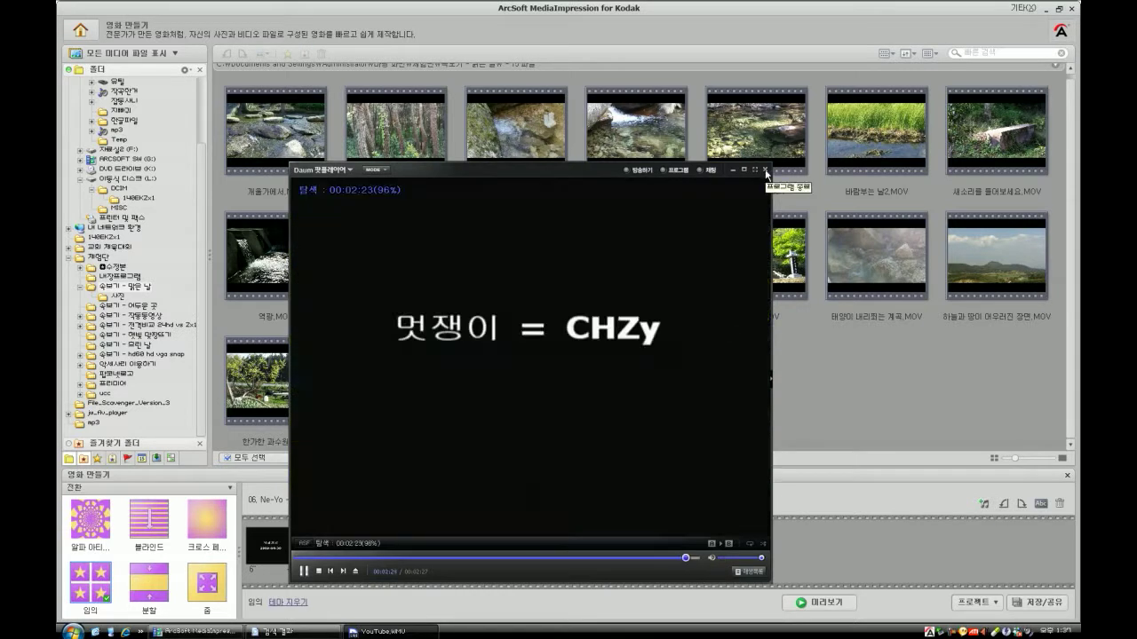
click(765, 170)
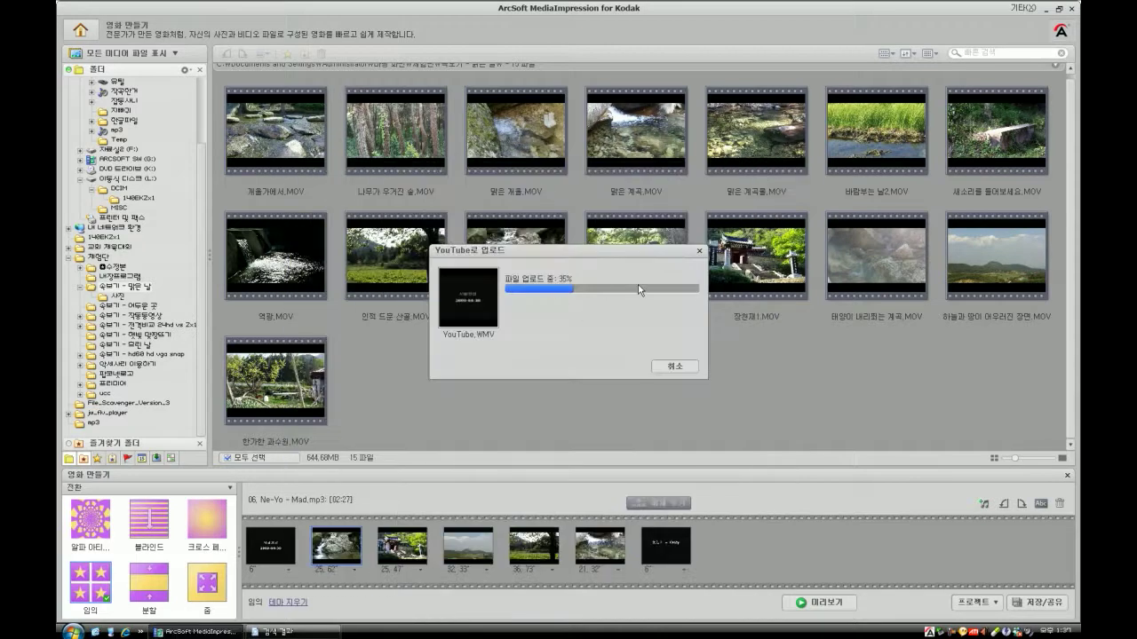